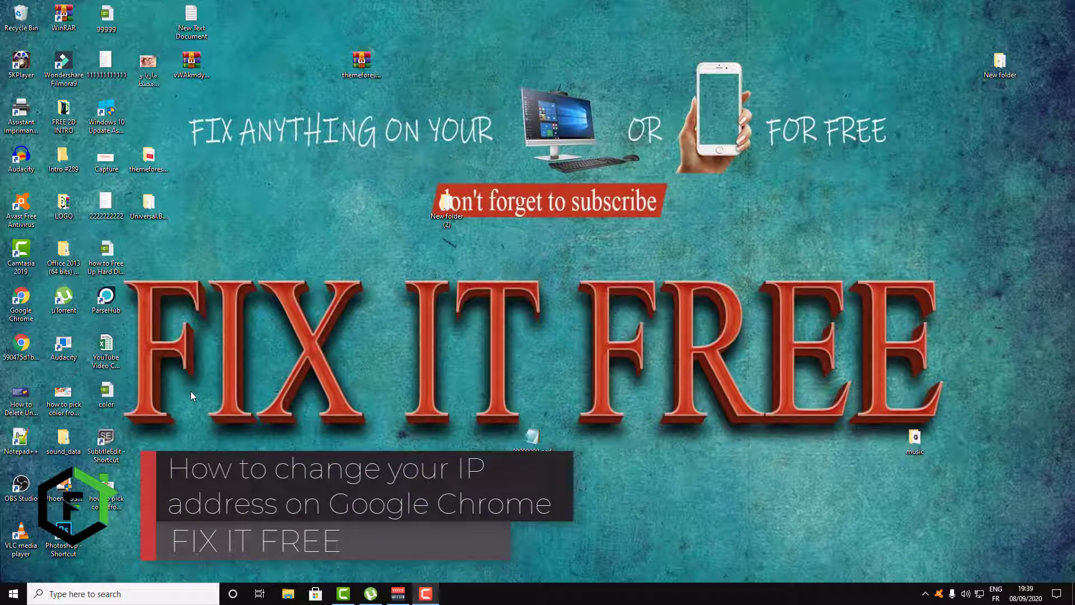
Step: Launch Google Chrome from its desktop shortcut
{"action": "double_click", "coordinate": [19, 310]}
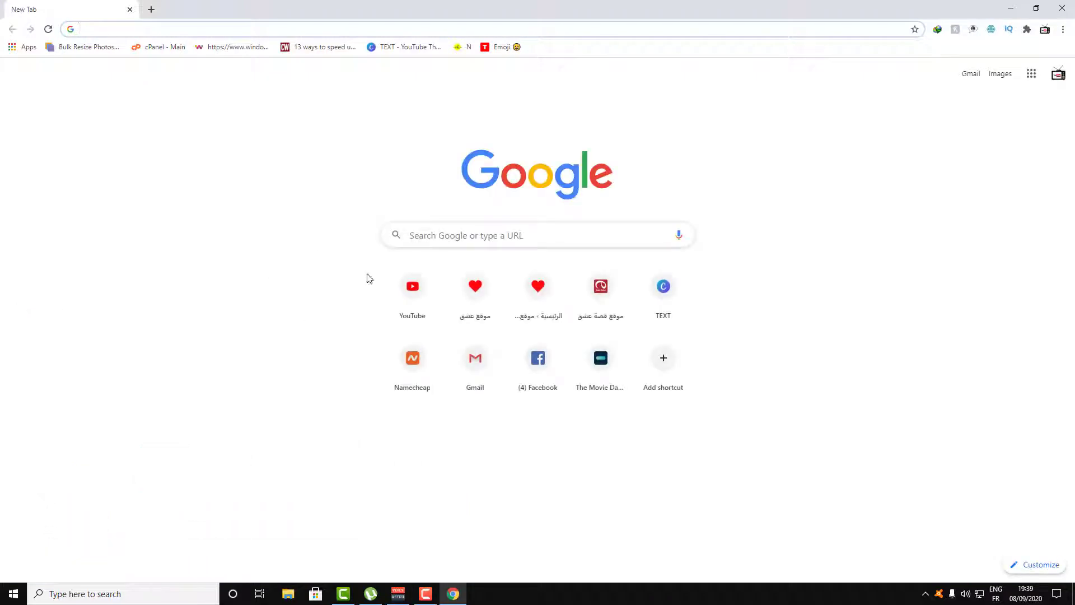
Step: Enter 'chrome store' in the Chrome address bar
{"action": "left_click", "coordinate": [177, 28]}
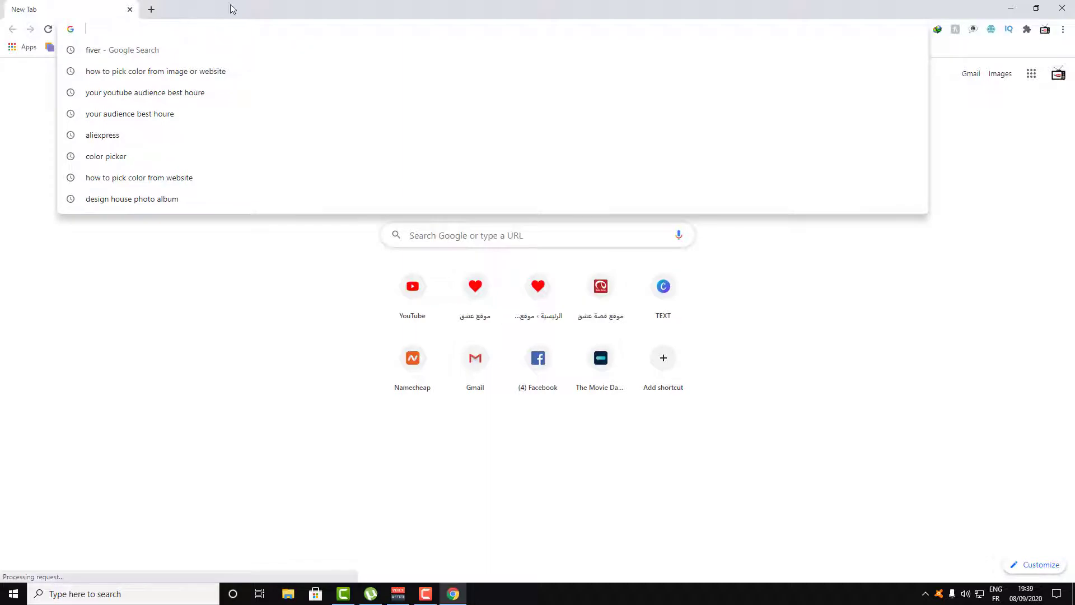
{"action": "left_click", "coordinate": [1048, 293]}
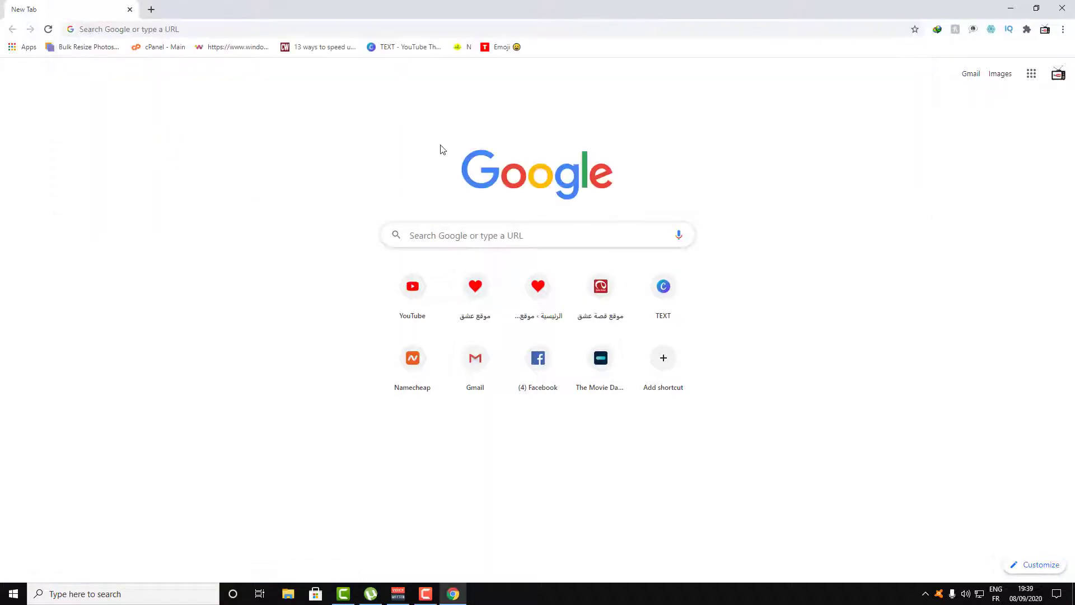
{"action": "left_click", "coordinate": [254, 26]}
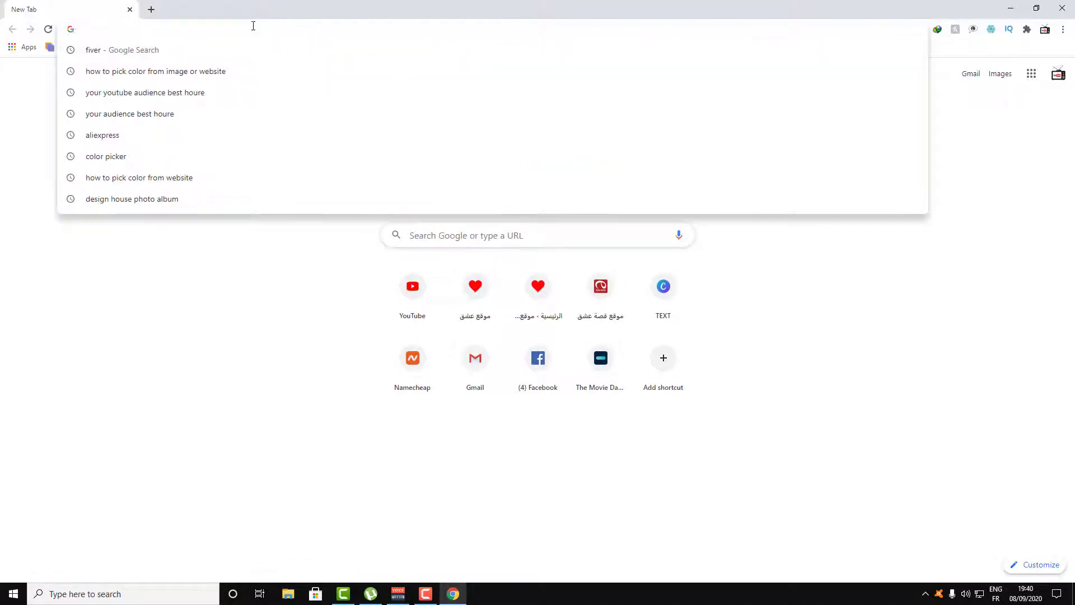
{"action": "type", "text": "c"}
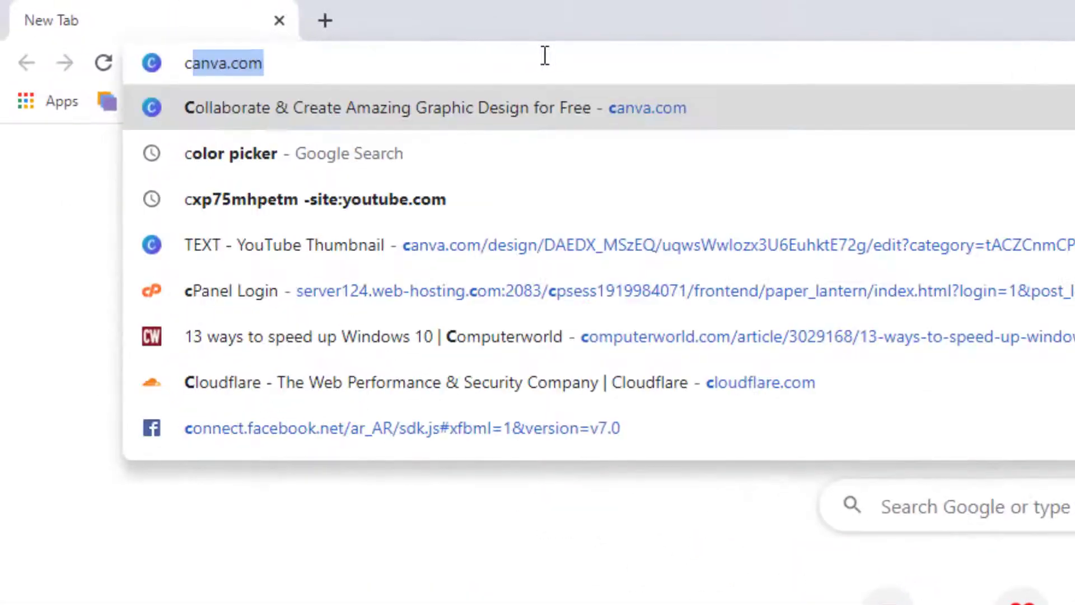
{"action": "type", "text": "hro"}
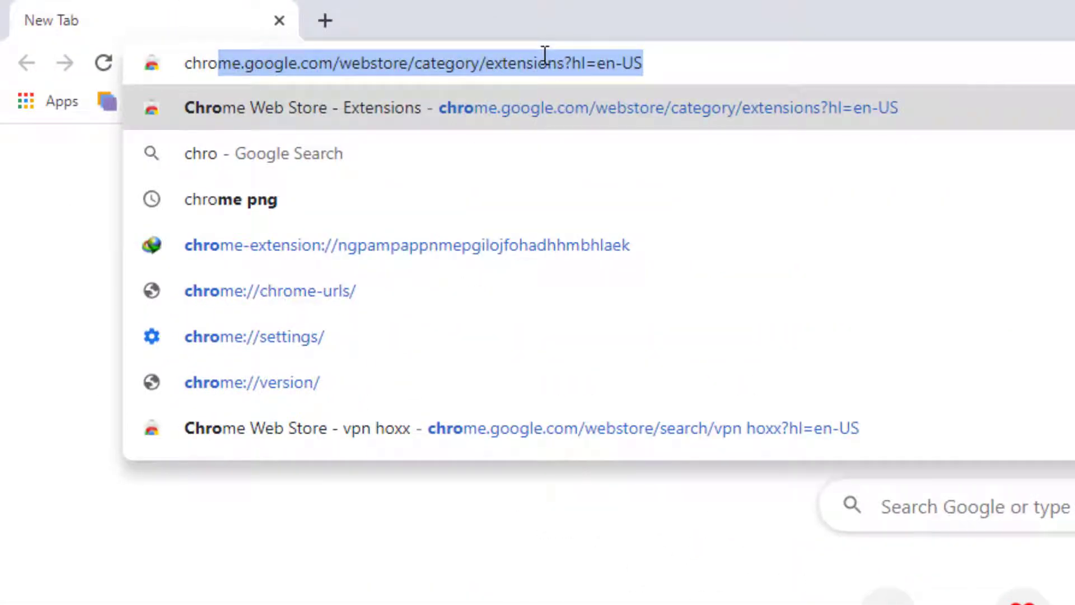
{"action": "type", "text": "me "}
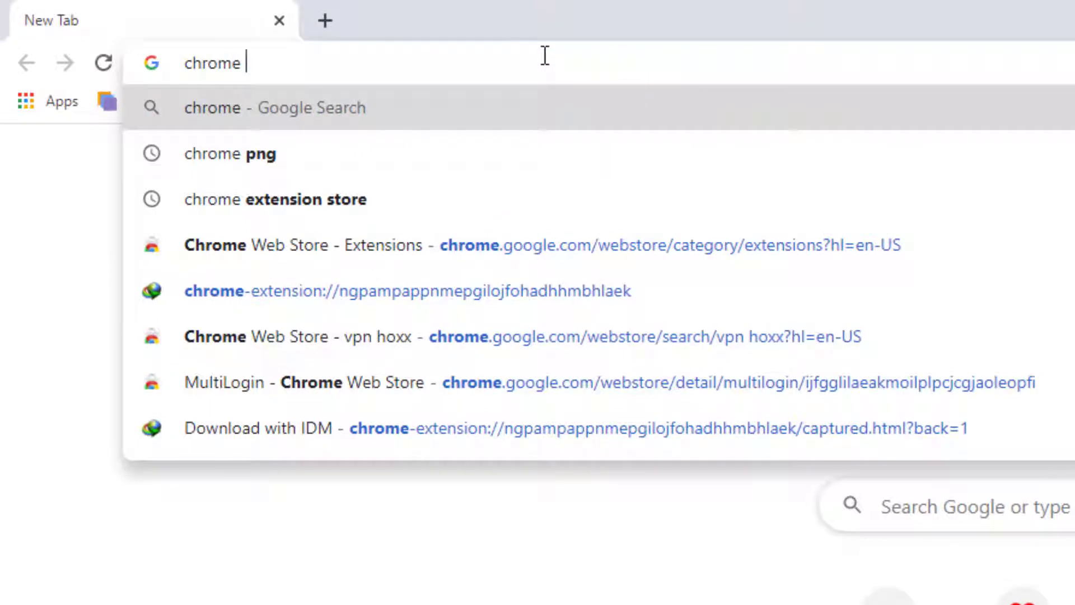
{"action": "type", "text": "sto"}
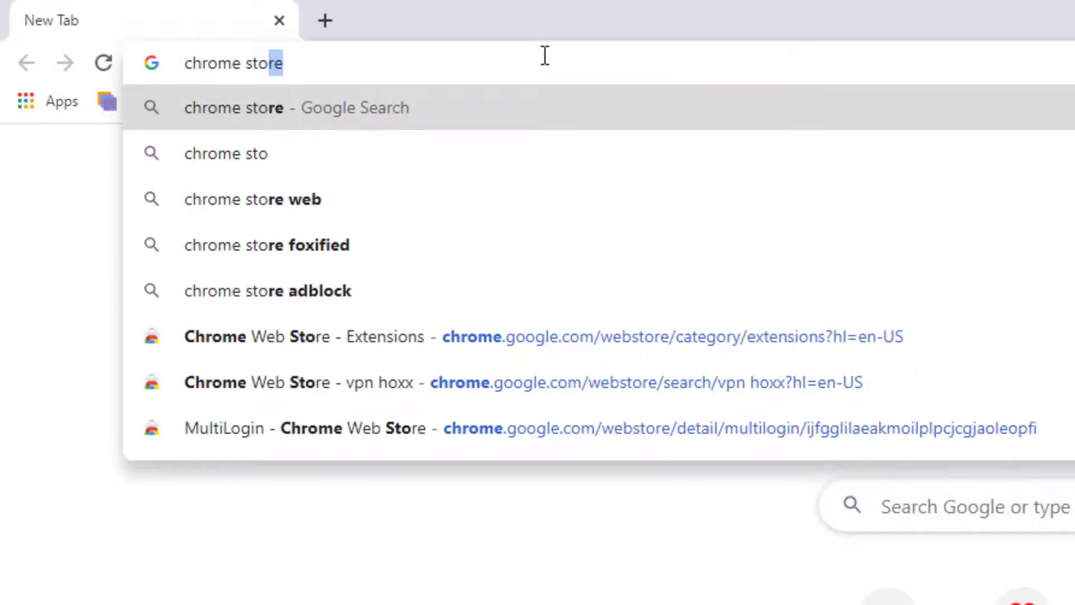
{"action": "type", "text": "re"}
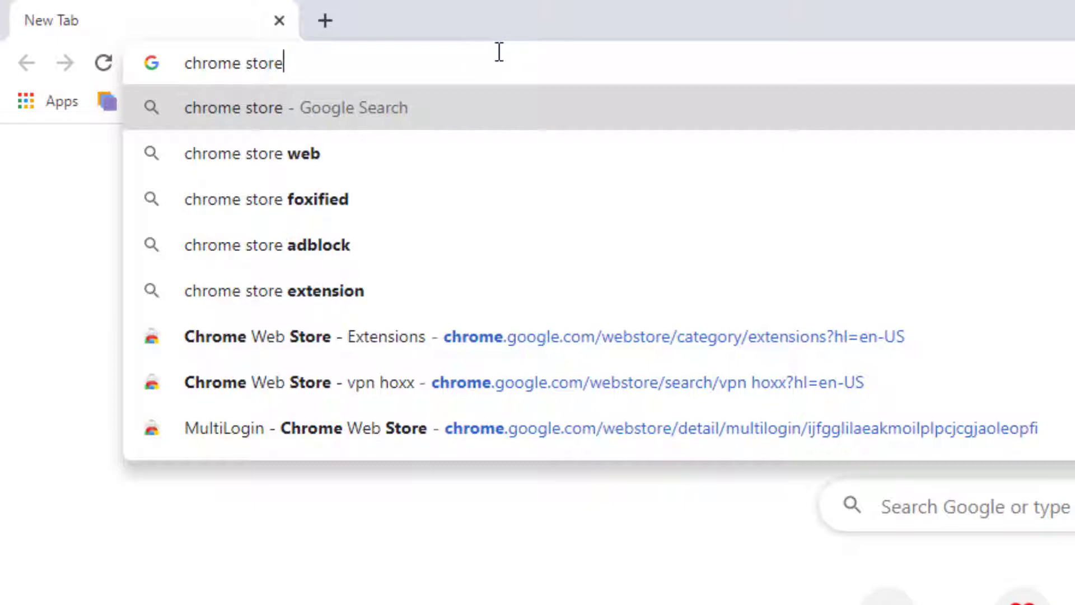
Step: Run the 'chrome store' search and go to Chrome's Extensions page
{"action": "key", "text": "Return"}
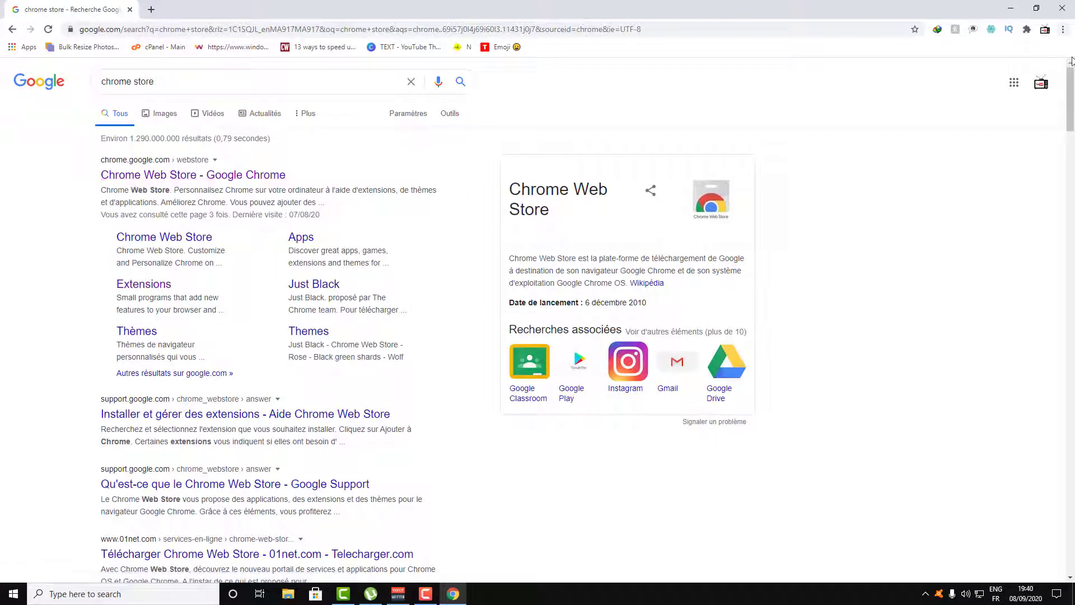
{"action": "left_click", "coordinate": [1054, 69]}
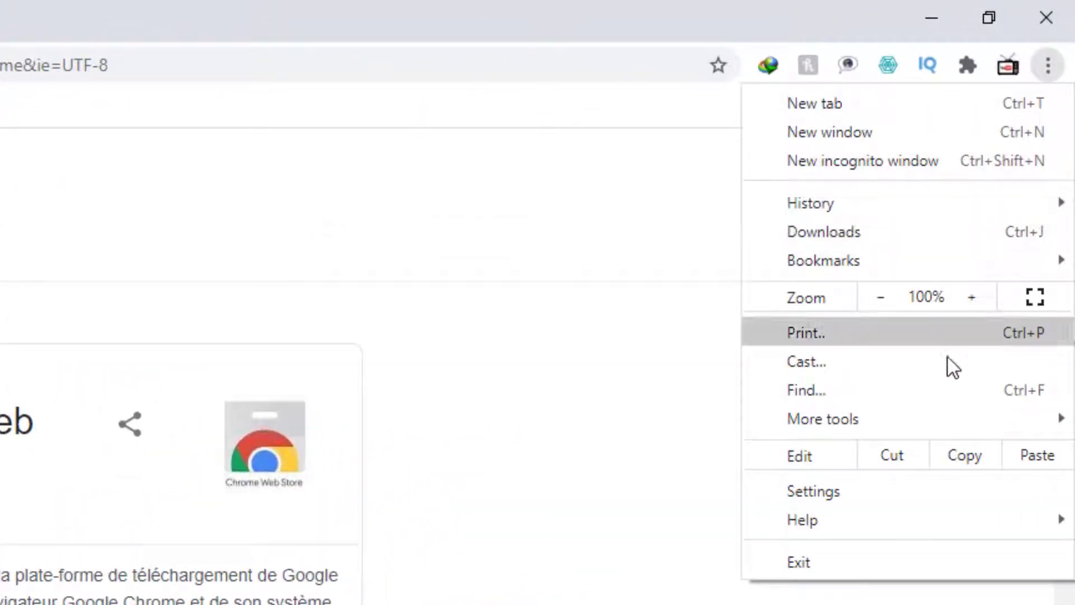
{"action": "mouse_move", "coordinate": [809, 421]}
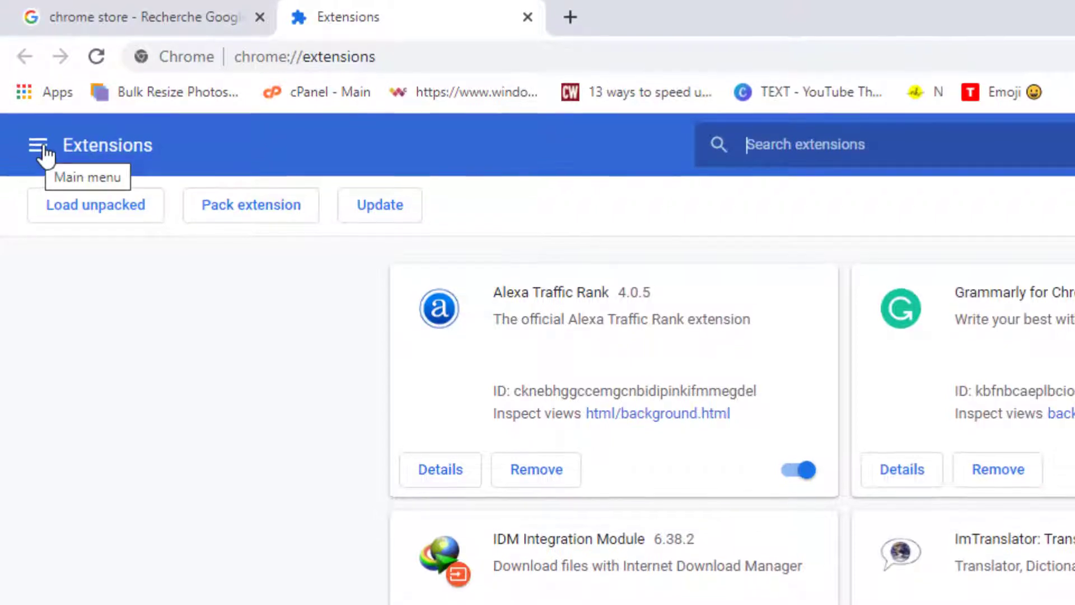
Step: Go to the Chrome Web Store and search it for 'hoxx vpn'
{"action": "left_click", "coordinate": [38, 152]}
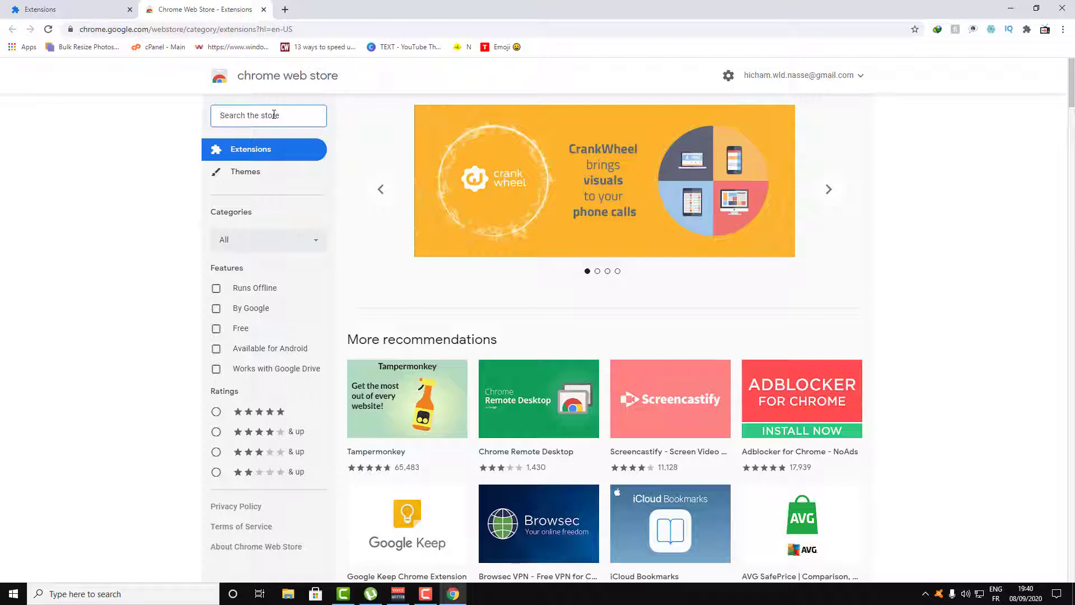
{"action": "type", "text": "hoxx"}
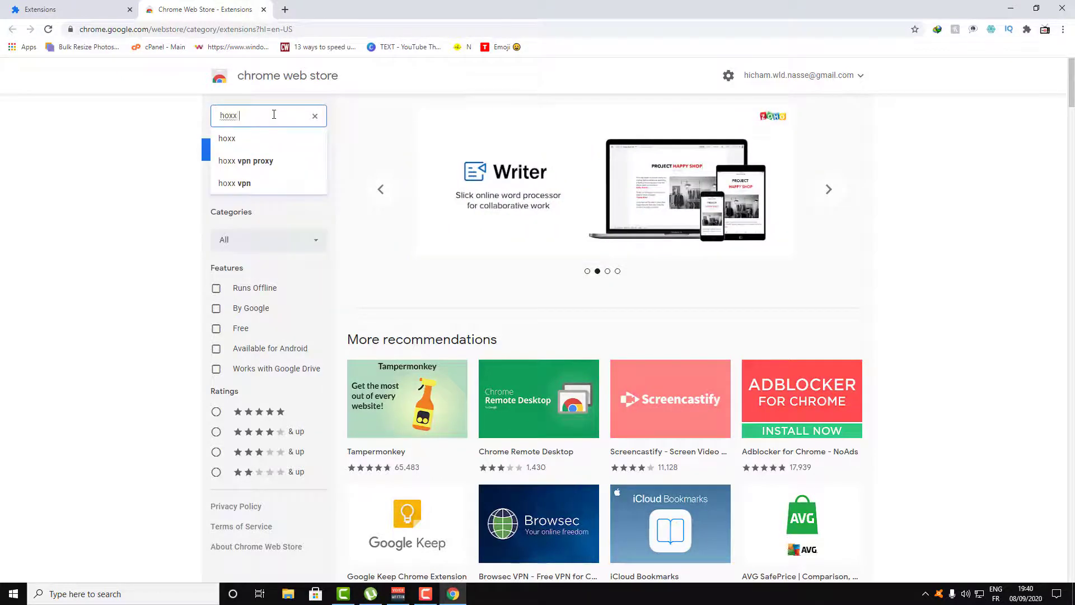
{"action": "type", "text": " vp"}
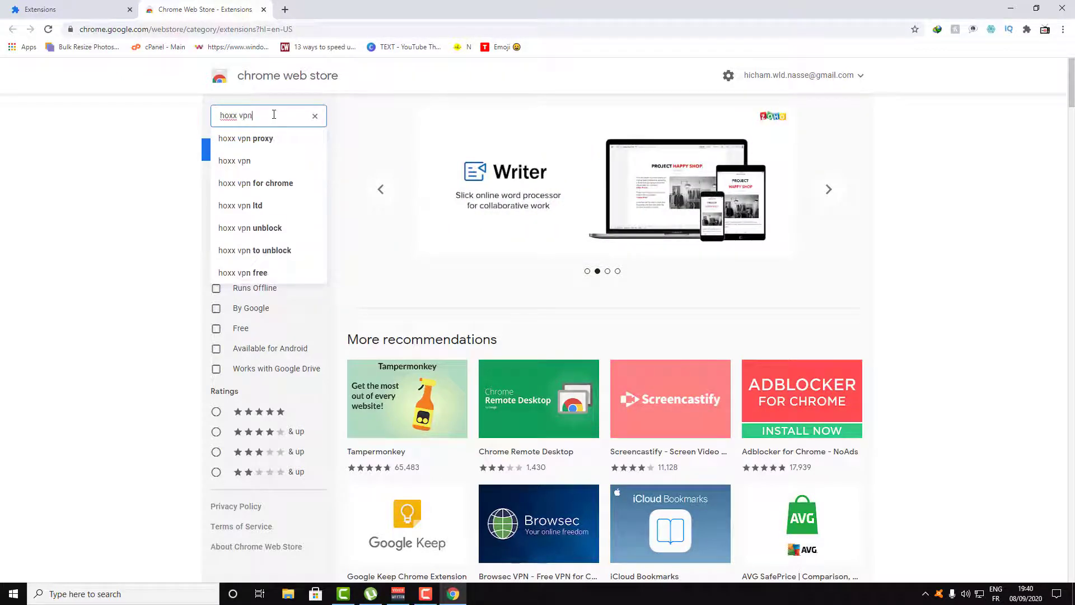
{"action": "type", "text": "n"}
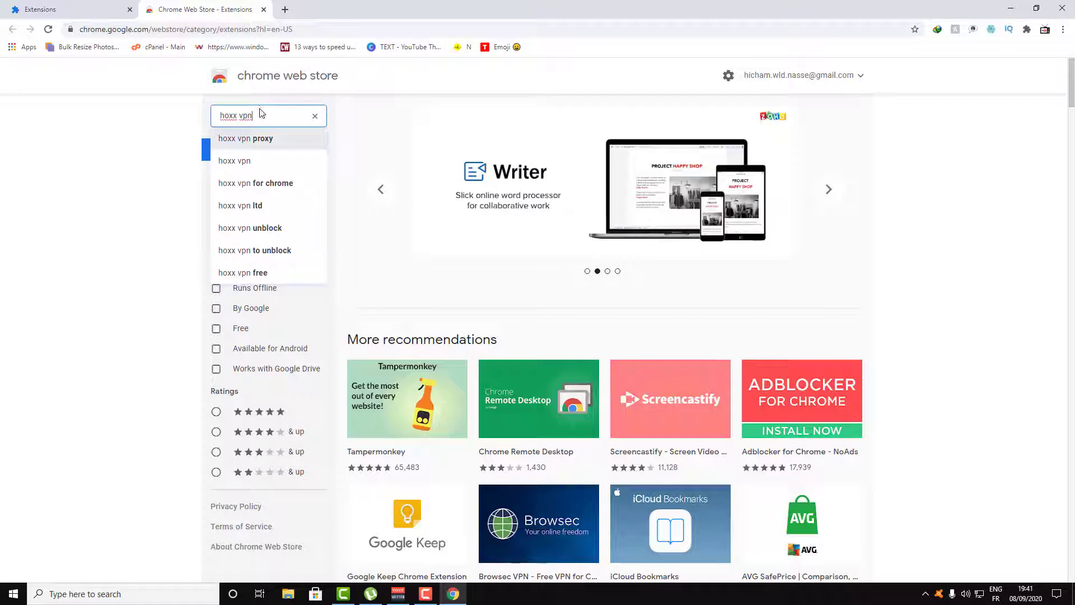
{"action": "key", "text": "Return"}
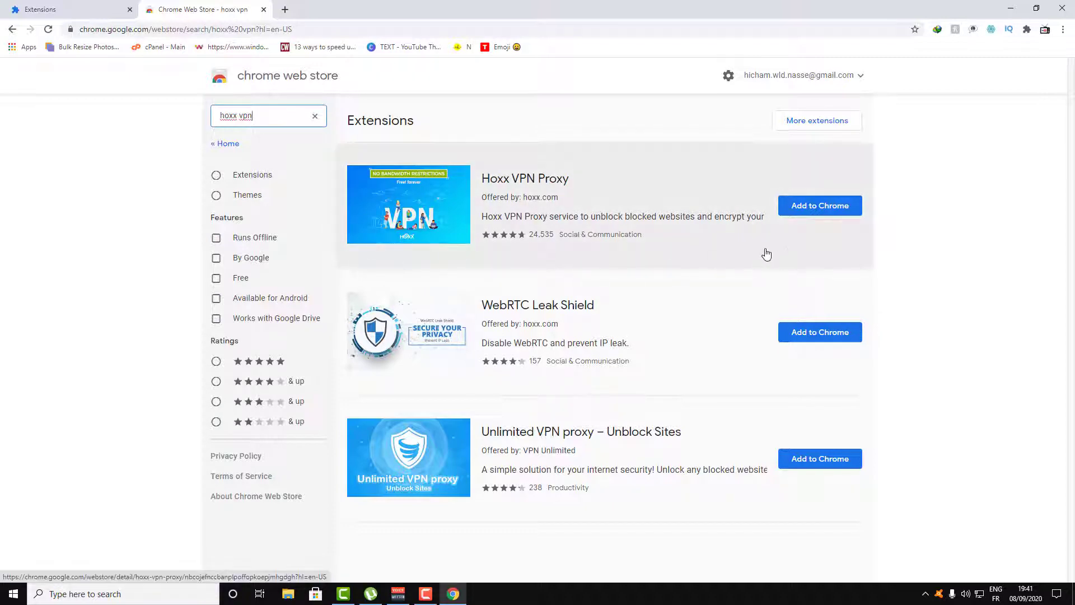
Step: Add the Hoxx VPN Proxy extension to Chrome and dismiss the confirmation notice
{"action": "left_click", "coordinate": [840, 203]}
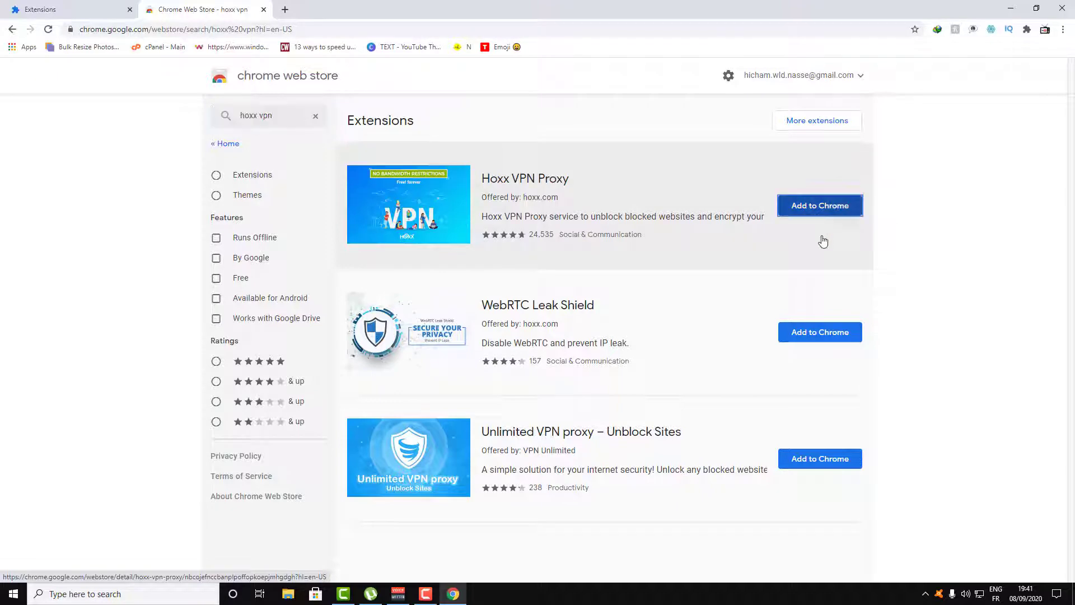
{"action": "left_click", "coordinate": [791, 263]}
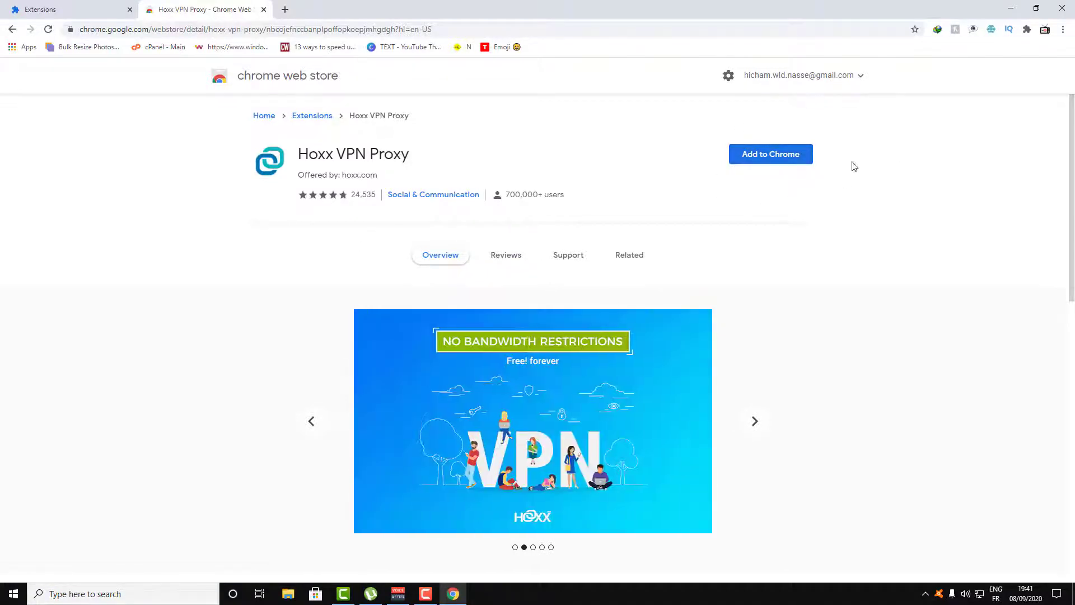
{"action": "left_click", "coordinate": [798, 162]}
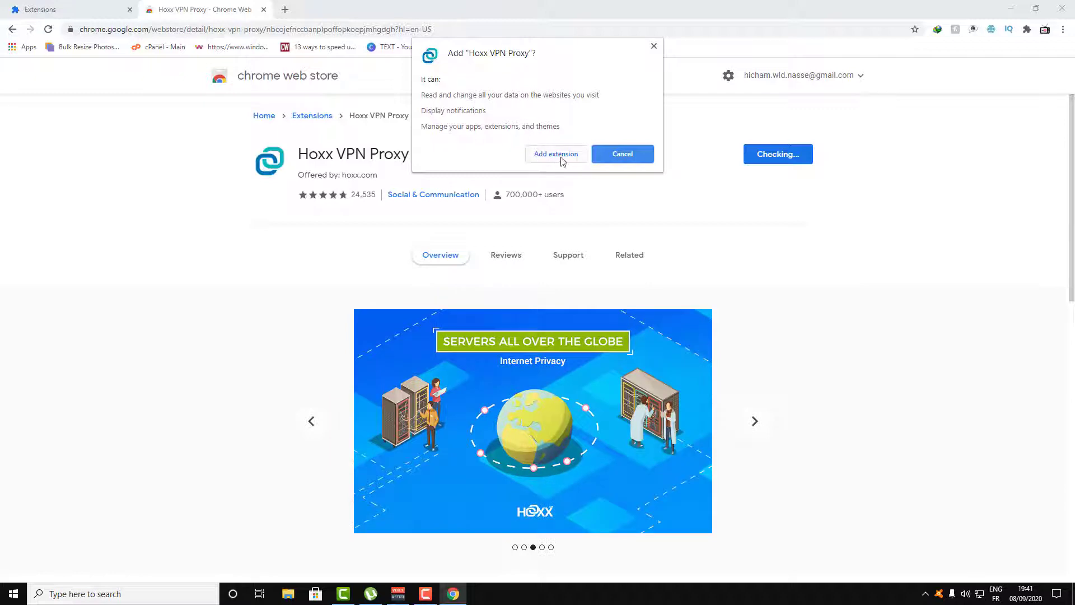
{"action": "left_click", "coordinate": [563, 161]}
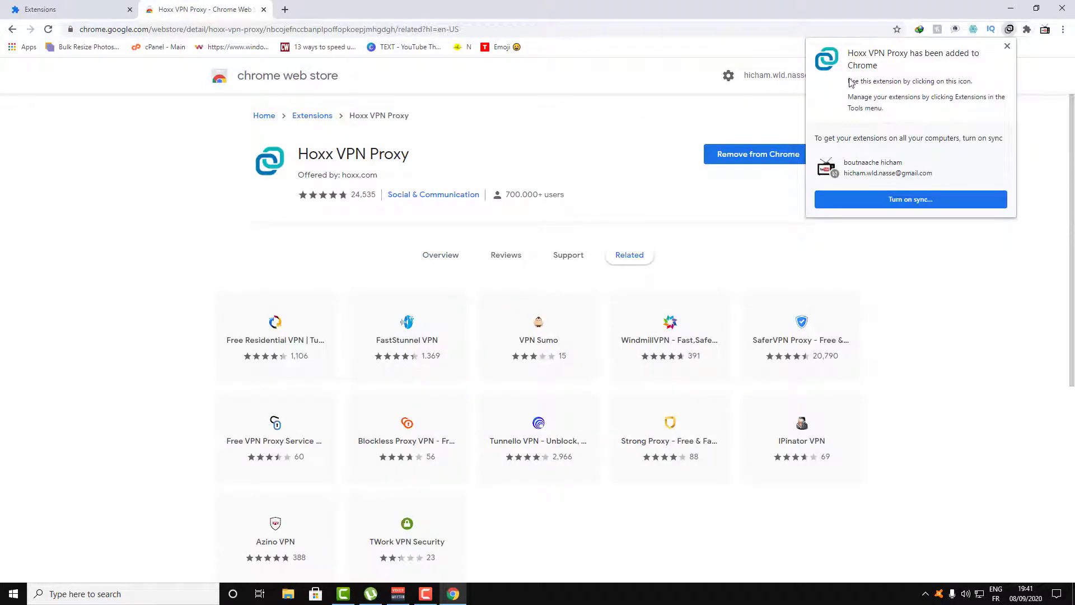
{"action": "left_click", "coordinate": [1007, 48]}
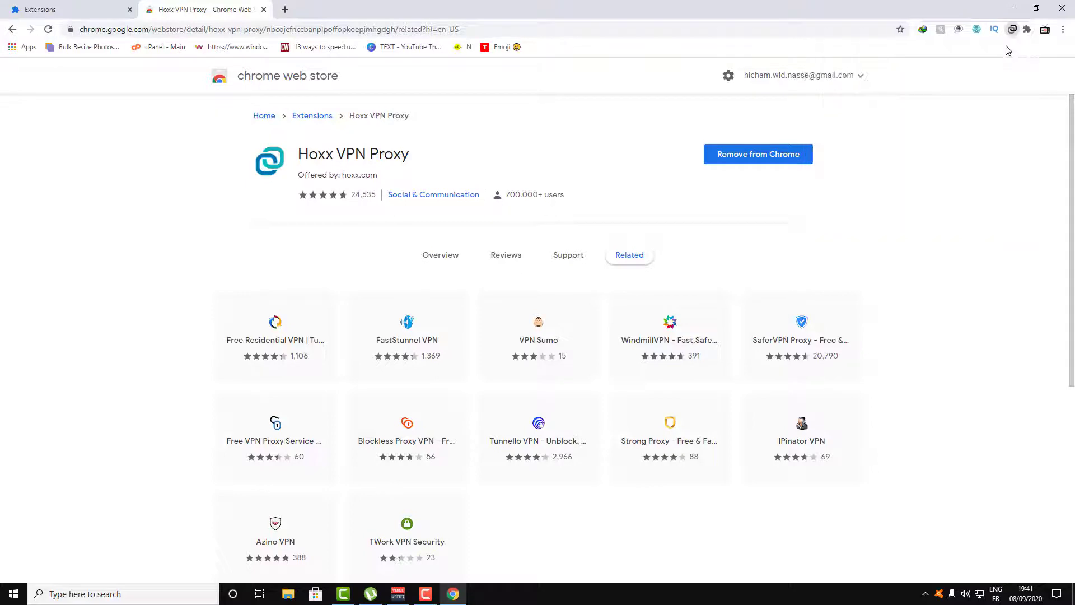
Step: Pin Hoxx VPN Proxy to the Chrome toolbar
{"action": "left_click", "coordinate": [1027, 30]}
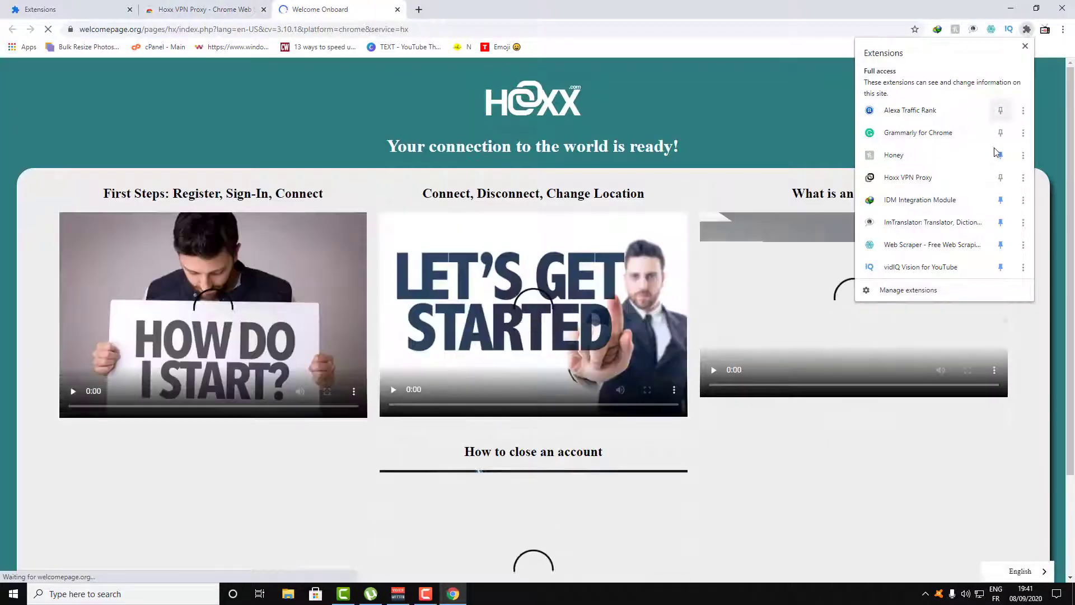
{"action": "left_click", "coordinate": [1000, 178]}
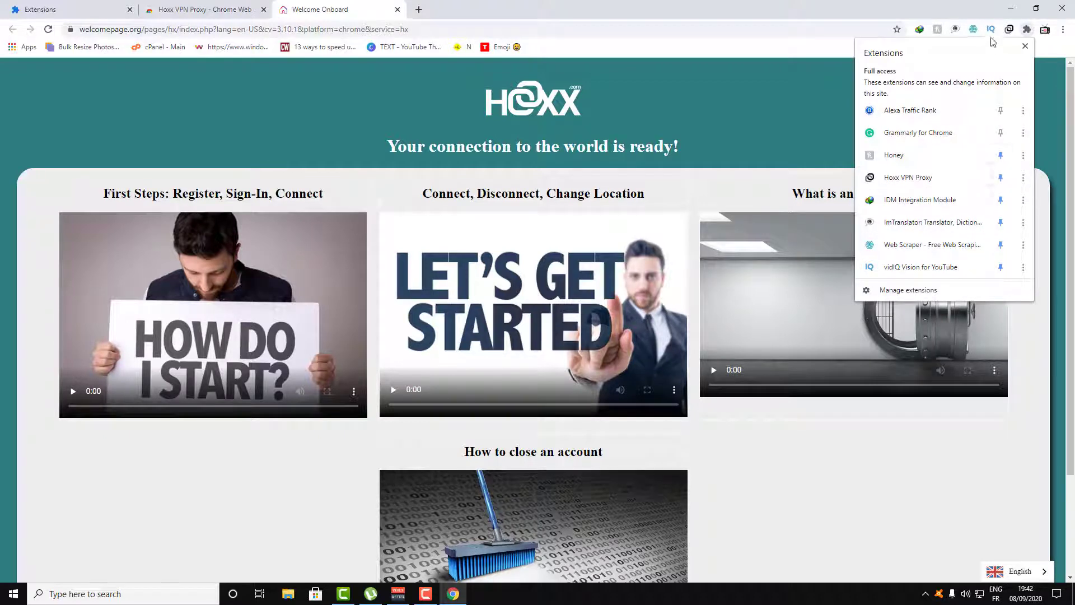
{"action": "left_click", "coordinate": [1055, 52]}
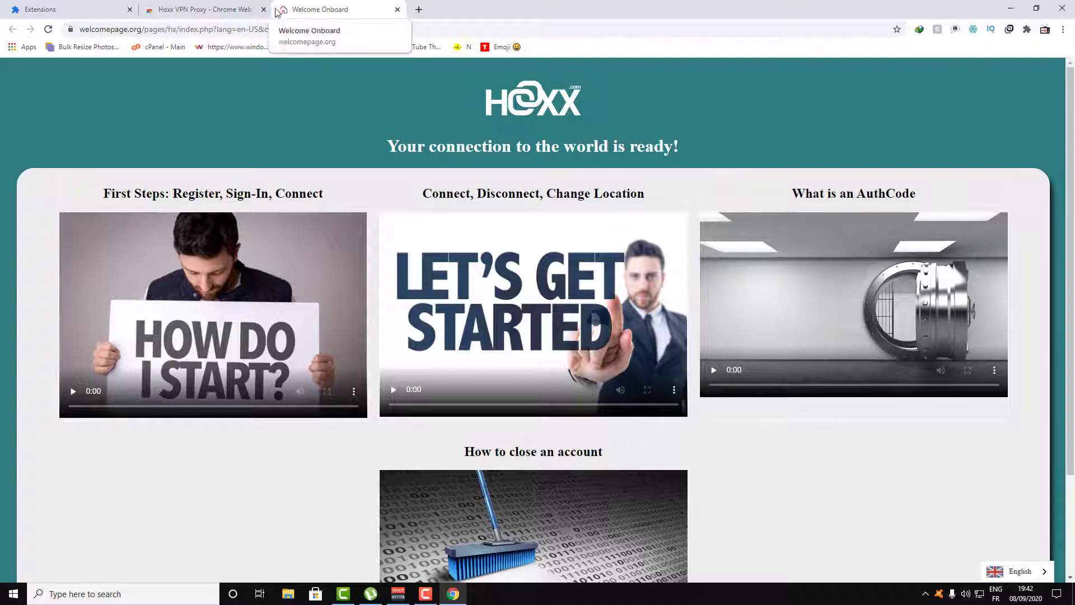
Step: Close the store, welcome and Extensions tabs, leaving a single new tab
{"action": "left_click", "coordinate": [263, 9]}
{"action": "left_click", "coordinate": [263, 10]}
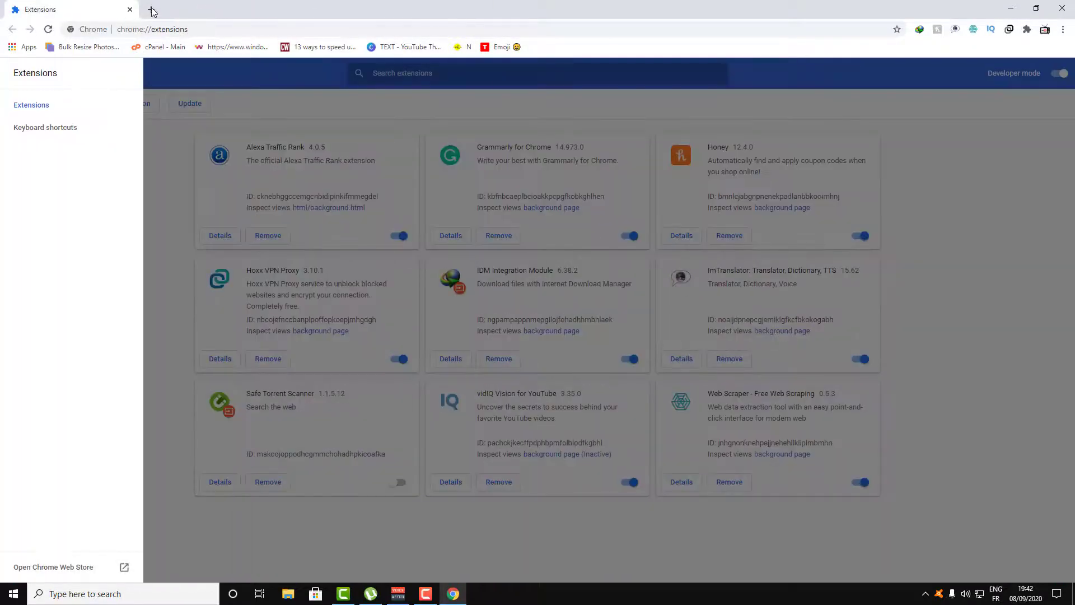
{"action": "left_click", "coordinate": [151, 9]}
{"action": "left_click", "coordinate": [129, 9]}
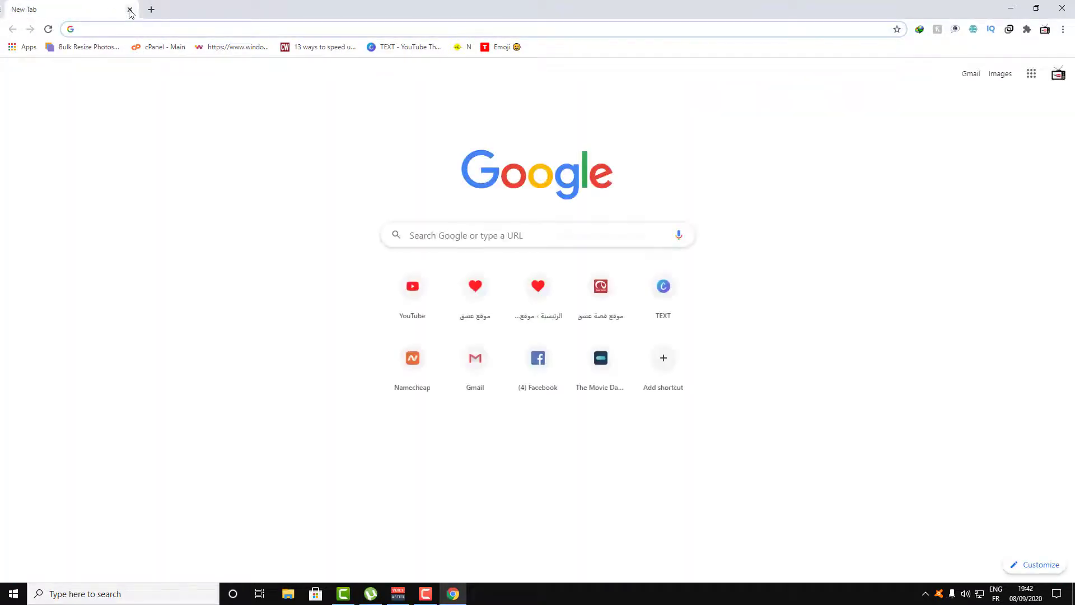
{"action": "left_click", "coordinate": [176, 29]}
Step: Search Google for 'what is my ip' to see the current public IP address
{"action": "type", "text": "where"}
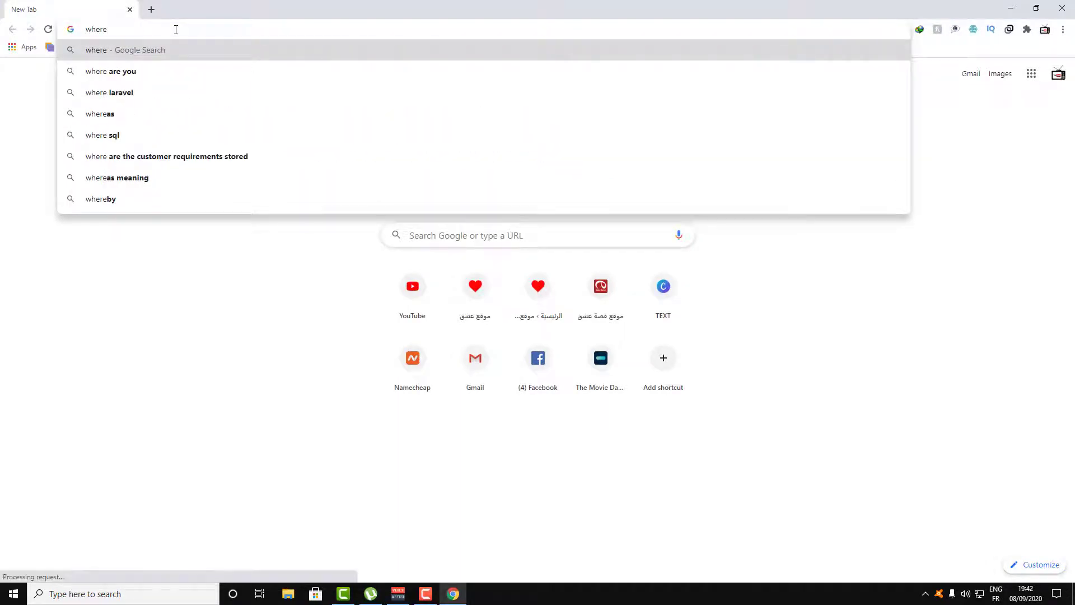
{"action": "type", "text": "is"}
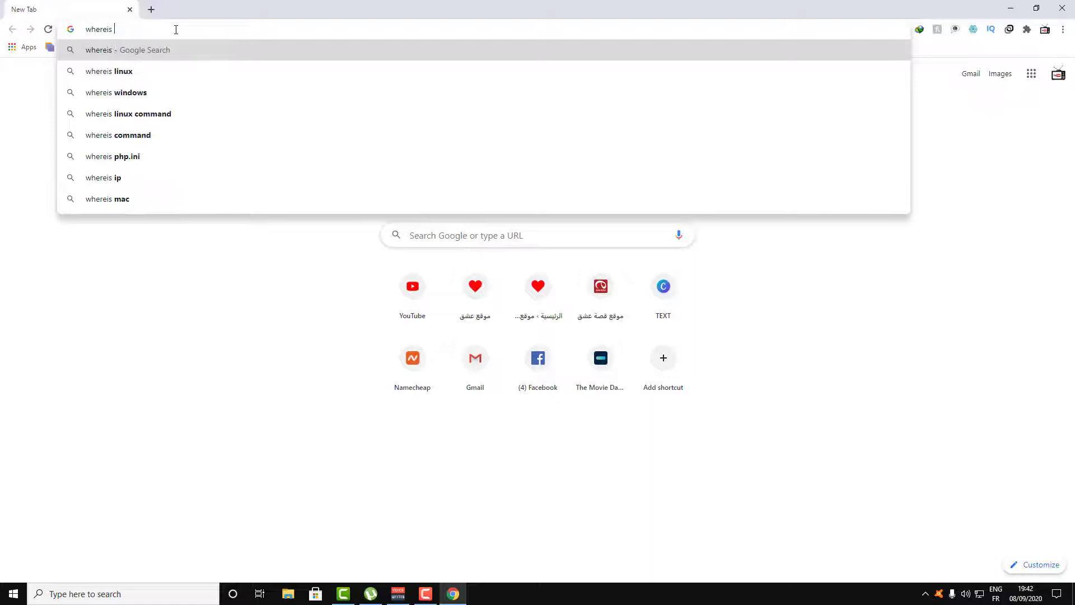
{"action": "key", "text": "BackSpace"}
{"action": "key", "text": "BackSpace"}
{"action": "key", "text": "BackSpace"}
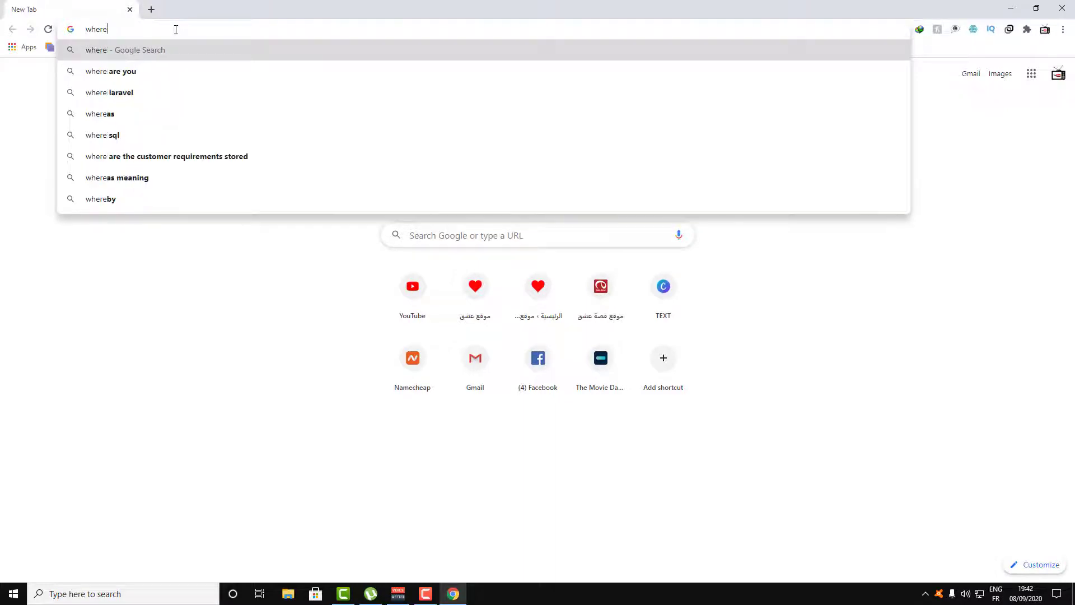
{"action": "type", "text": "is m"}
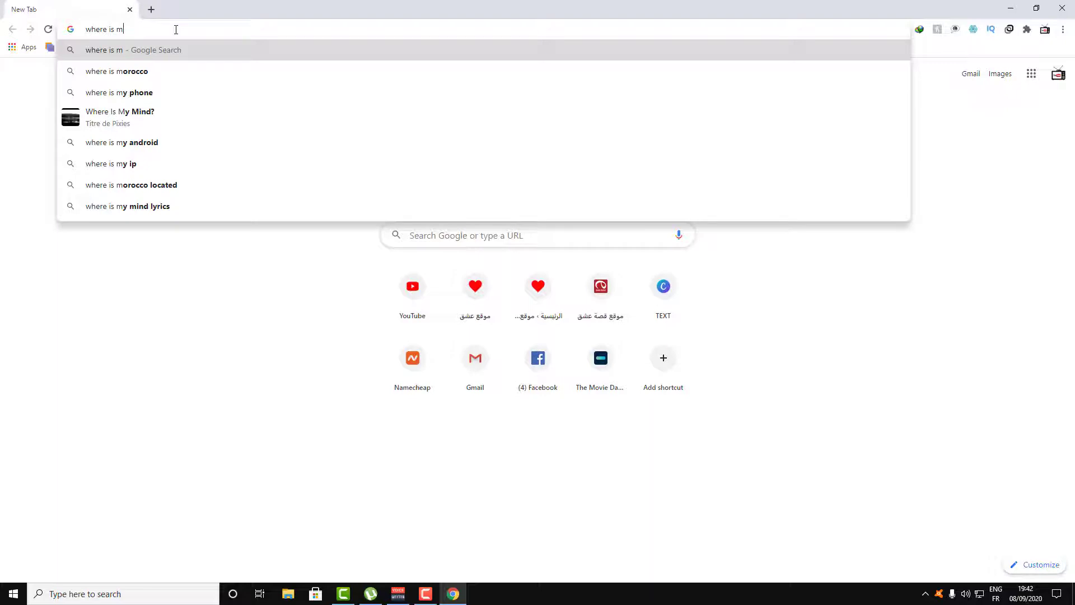
{"action": "key", "text": "BackSpace"}
{"action": "key", "text": "BackSpace"}
{"action": "key", "text": "BackSpace"}
{"action": "key", "text": "ctrl+a"}
{"action": "type", "text": "wha"}
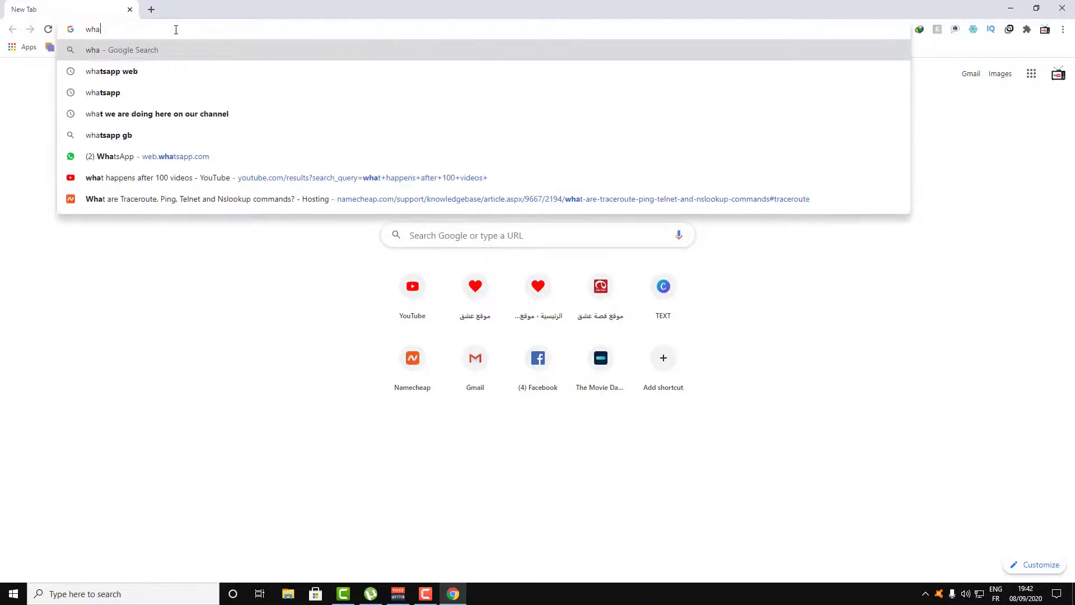
{"action": "type", "text": "t is"}
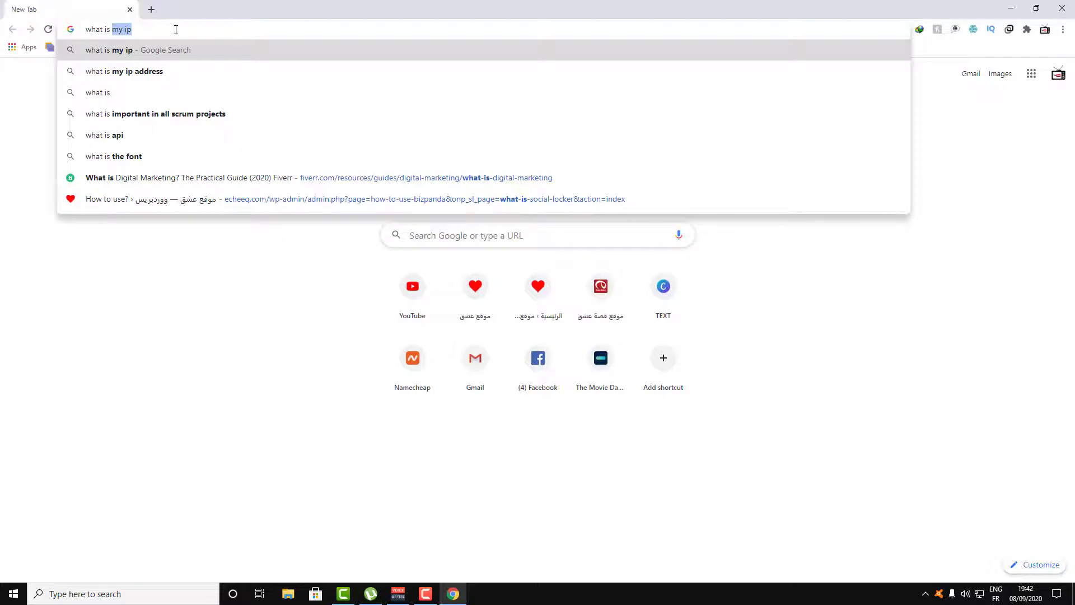
{"action": "key", "text": "Right"}
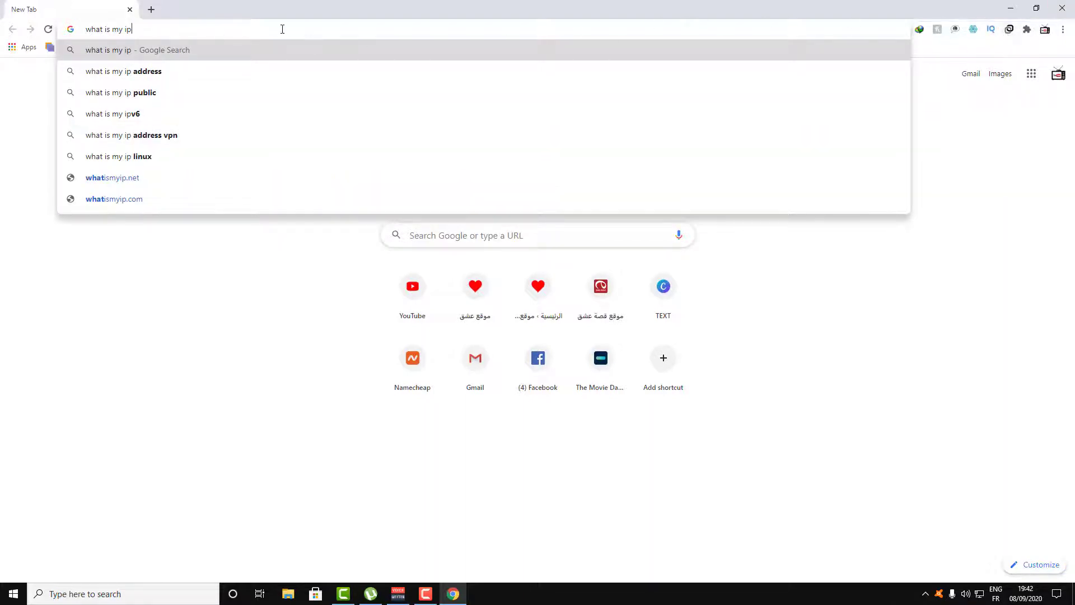
{"action": "key", "text": "Return"}
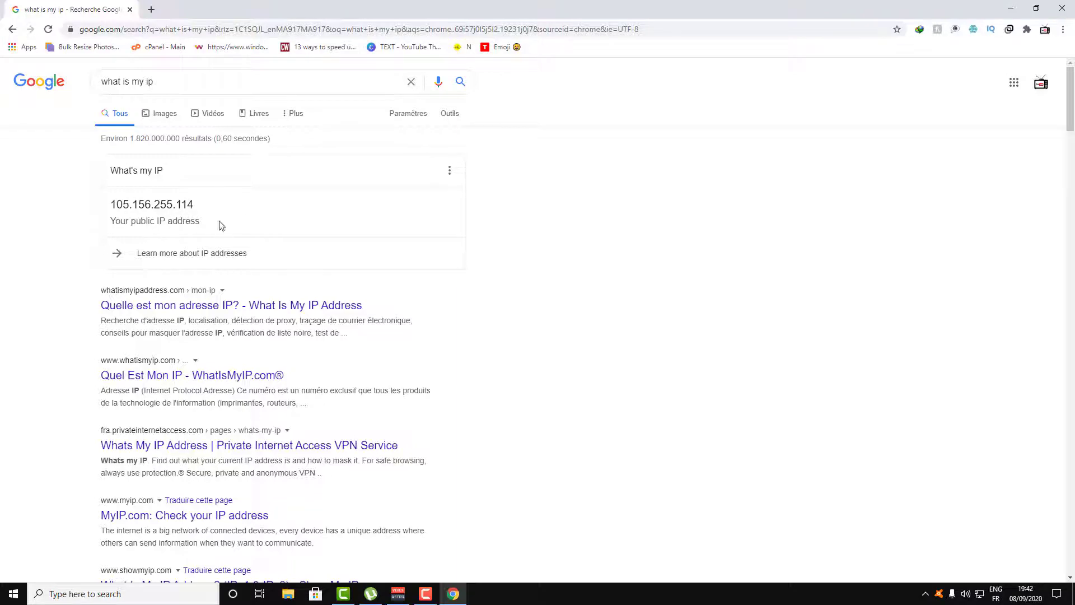
Step: Switch Hoxx to French, register a free account, copy its auth code and start
{"action": "left_click", "coordinate": [1009, 29]}
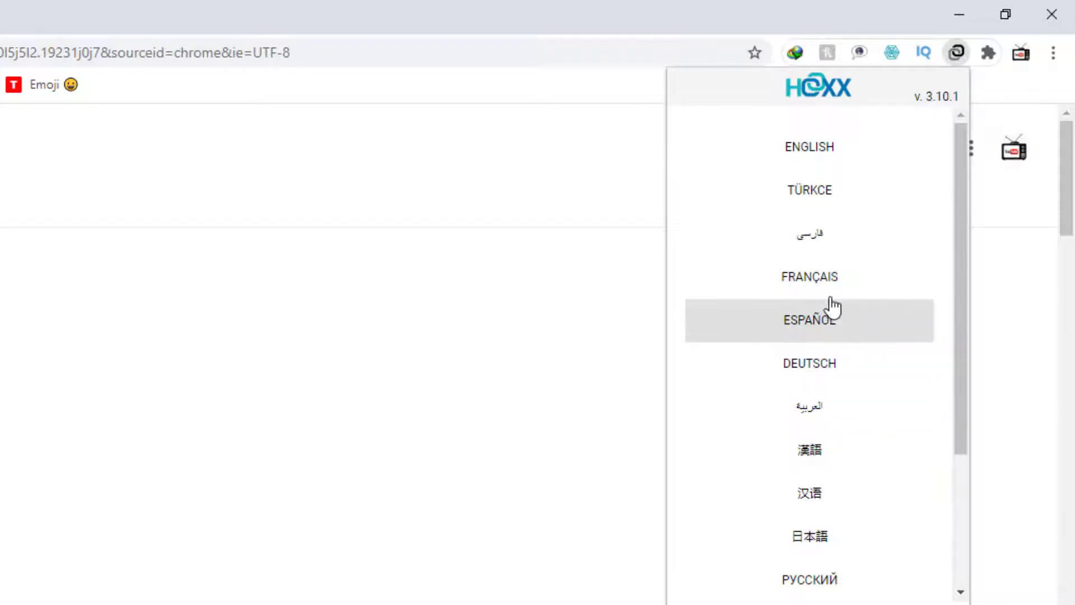
{"action": "left_click", "coordinate": [820, 280]}
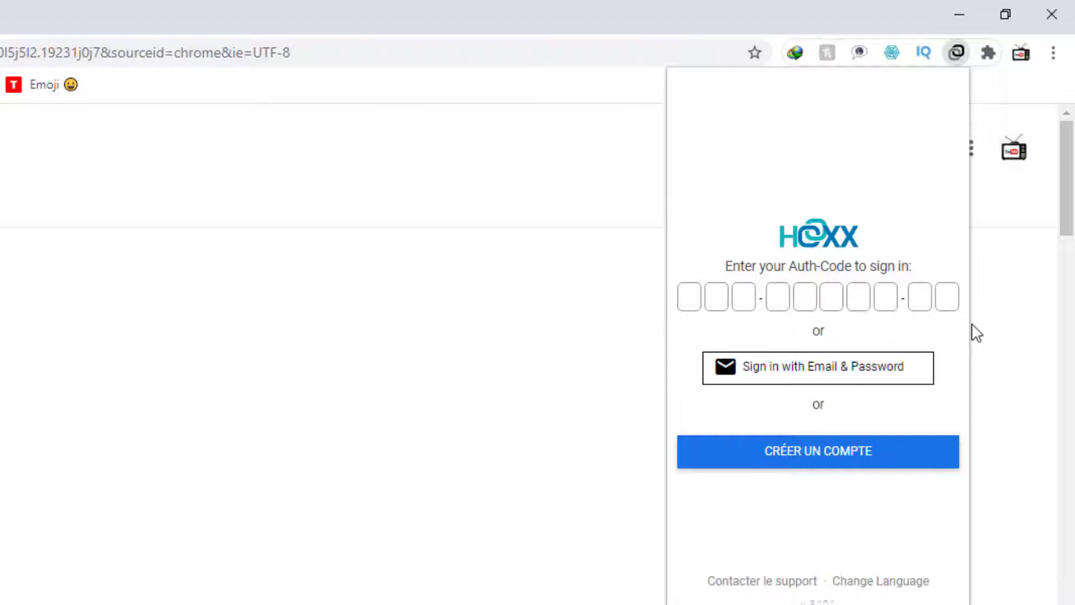
{"action": "left_click", "coordinate": [819, 459]}
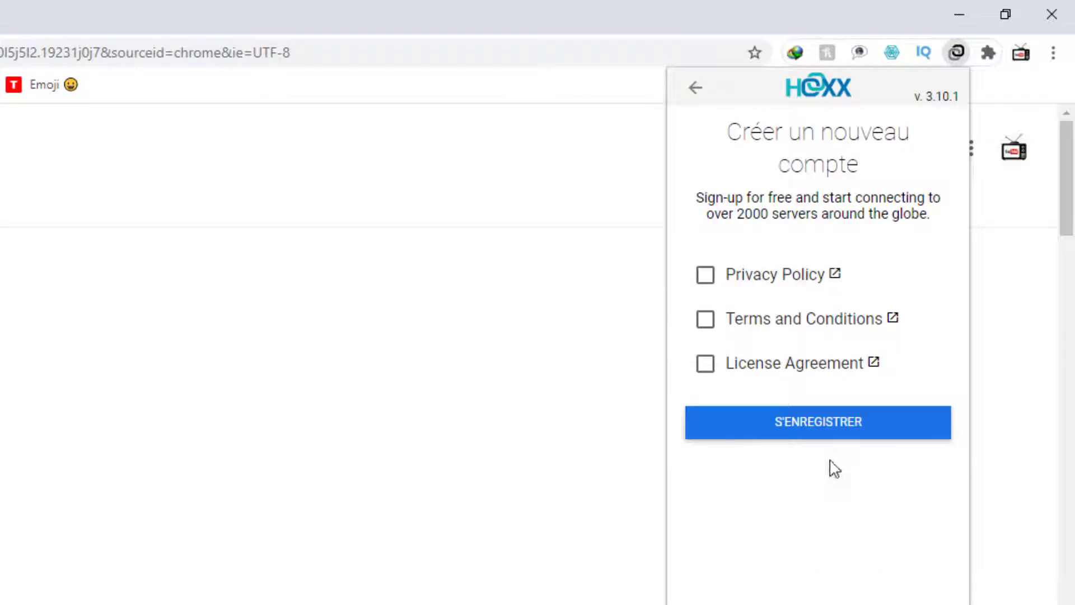
{"action": "left_click", "coordinate": [705, 275]}
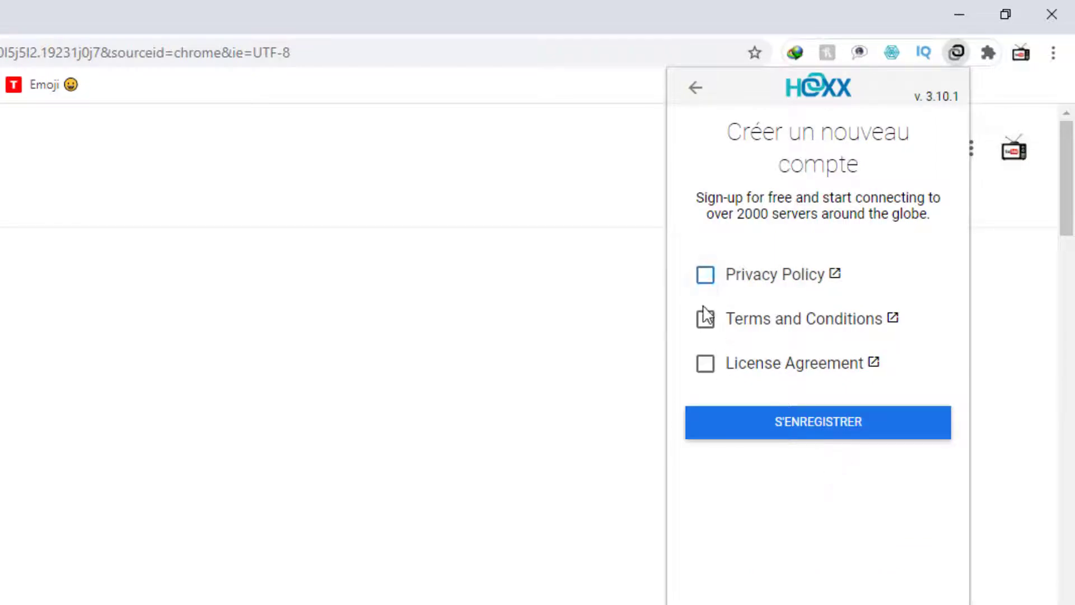
{"action": "left_click", "coordinate": [705, 371]}
{"action": "left_click", "coordinate": [819, 431]}
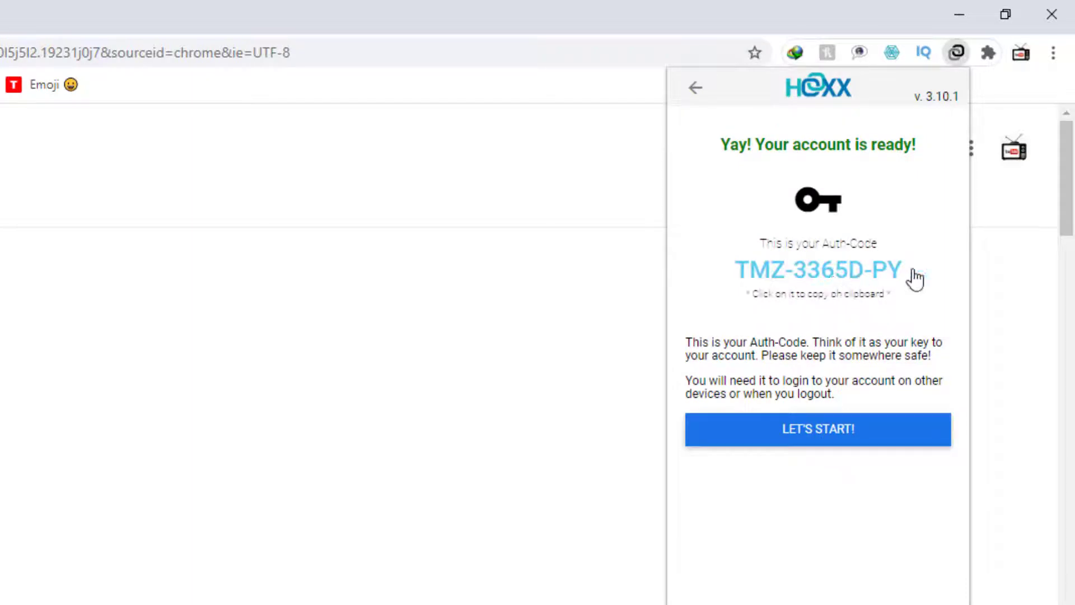
{"action": "left_click_drag", "start_coordinate": [916, 278], "coordinate": [733, 270]}
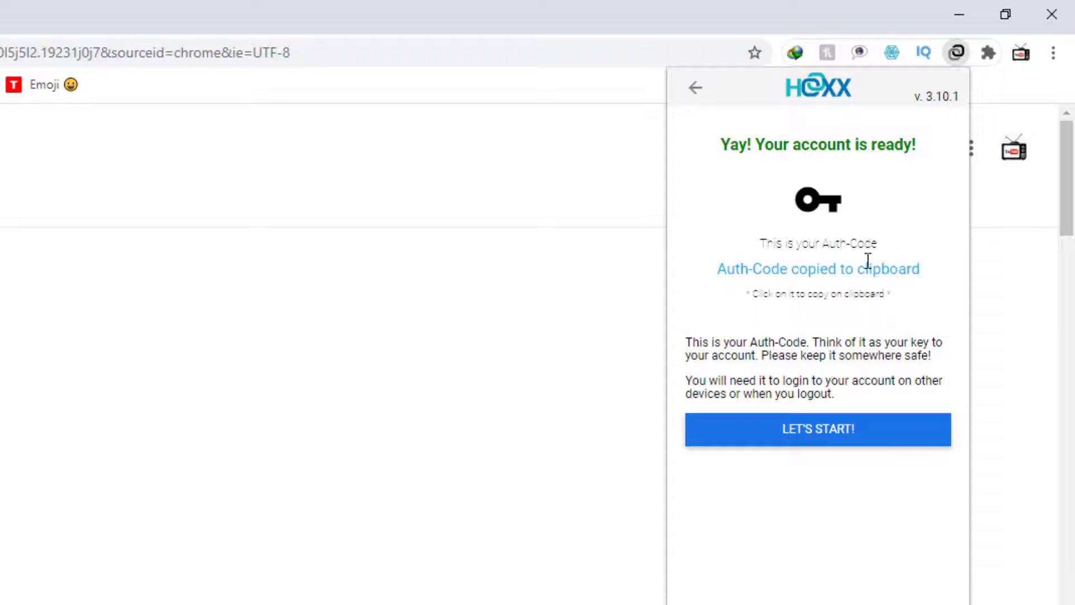
{"action": "left_click", "coordinate": [834, 445]}
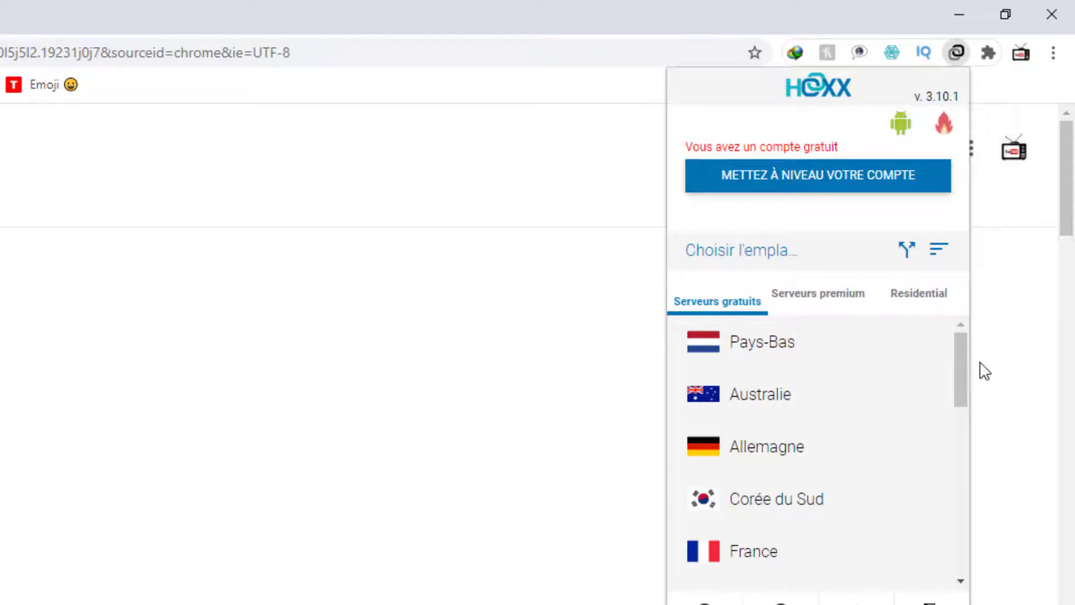
Step: Connect Hoxx VPN to the free États-Unis server and close the panel
{"action": "mouse_move", "coordinate": [964, 387]}
{"action": "left_mouse_down"}
{"action": "mouse_move", "coordinate": [967, 584]}
{"action": "mouse_move", "coordinate": [948, 384]}
{"action": "left_mouse_up"}
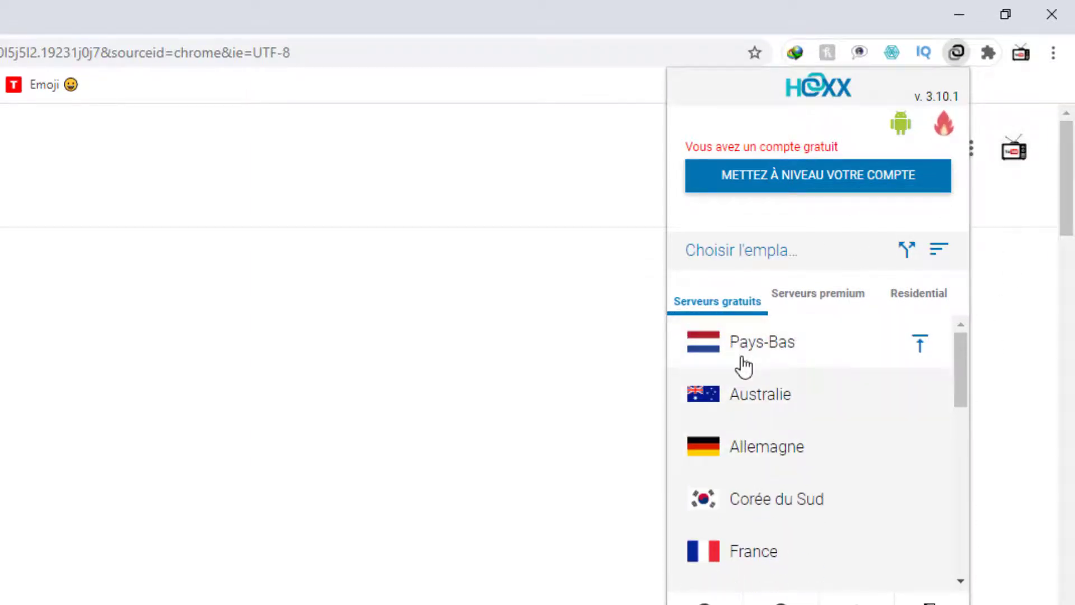
{"action": "scroll", "coordinate": [755, 480], "scroll_direction": "down", "scroll_amount": 3}
{"action": "scroll", "coordinate": [755, 480], "scroll_direction": "up", "scroll_amount": 2}
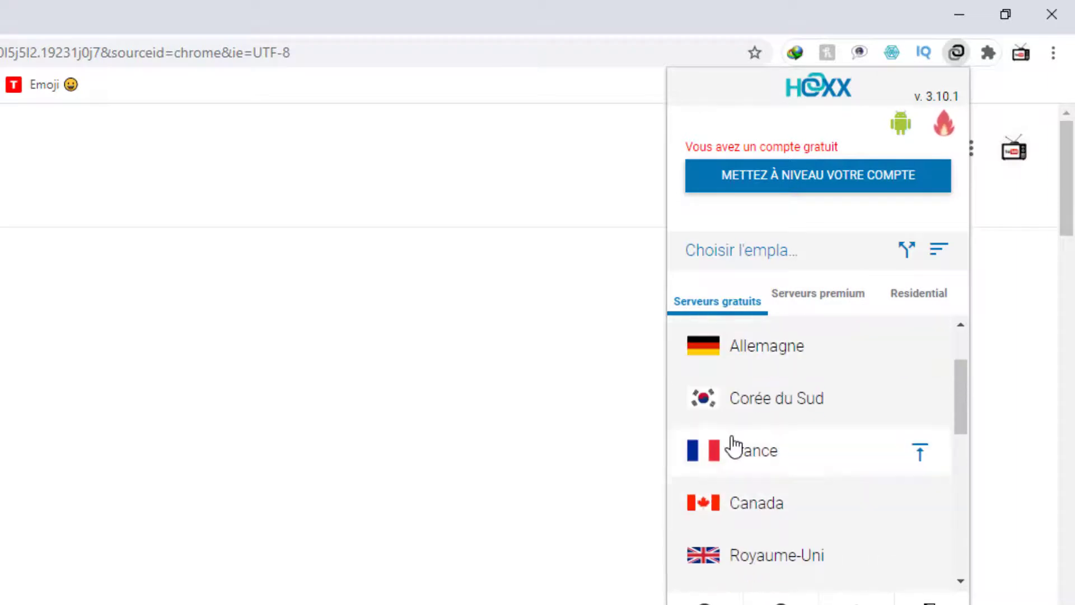
{"action": "scroll", "coordinate": [767, 462], "scroll_direction": "down", "scroll_amount": 2}
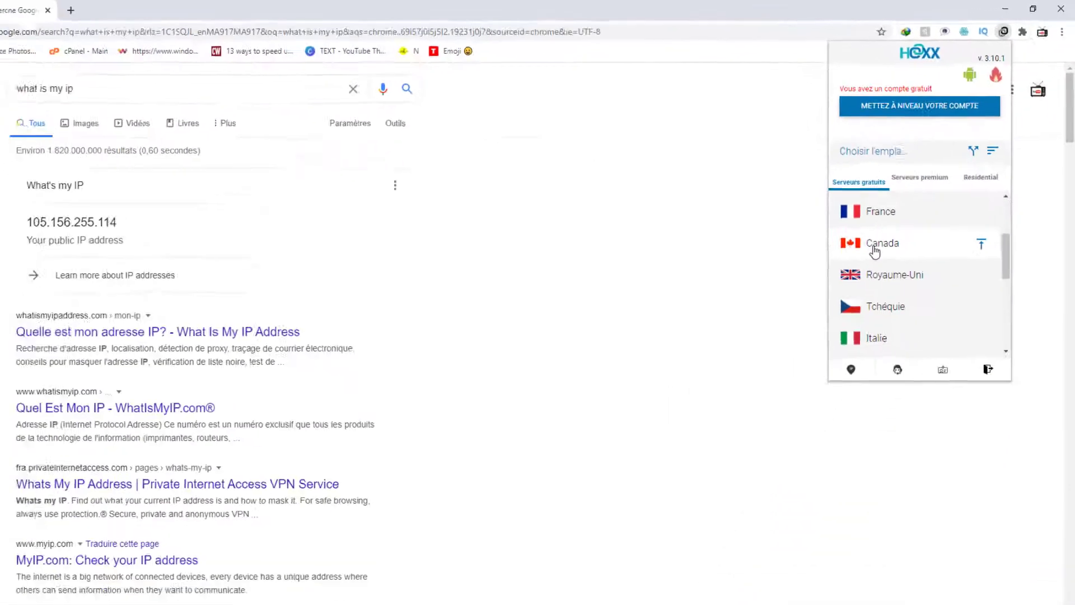
{"action": "scroll", "coordinate": [881, 269], "scroll_direction": "down", "scroll_amount": 3}
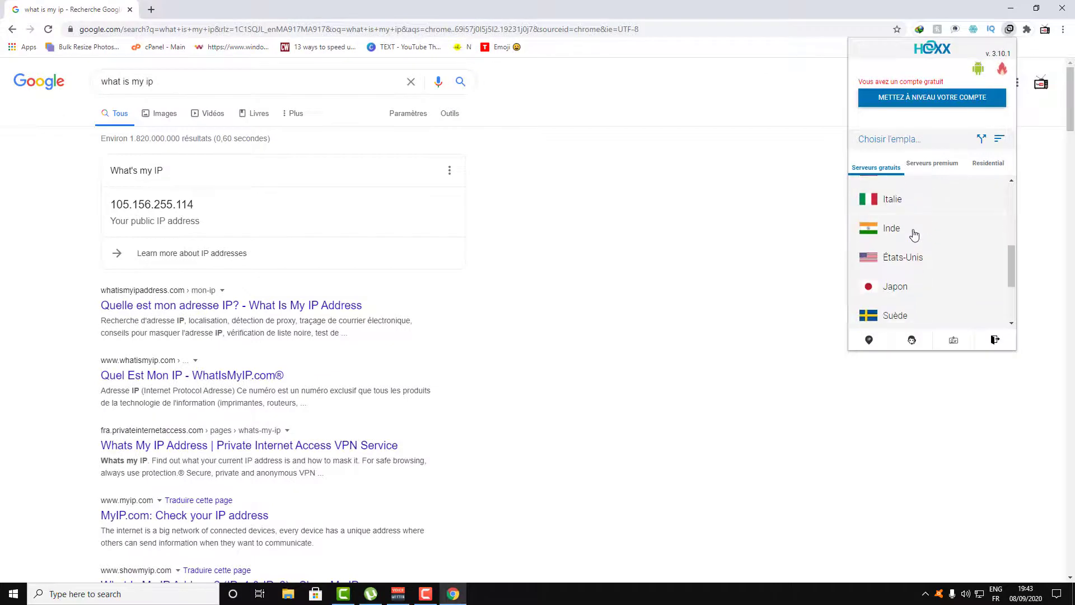
{"action": "left_click", "coordinate": [902, 261]}
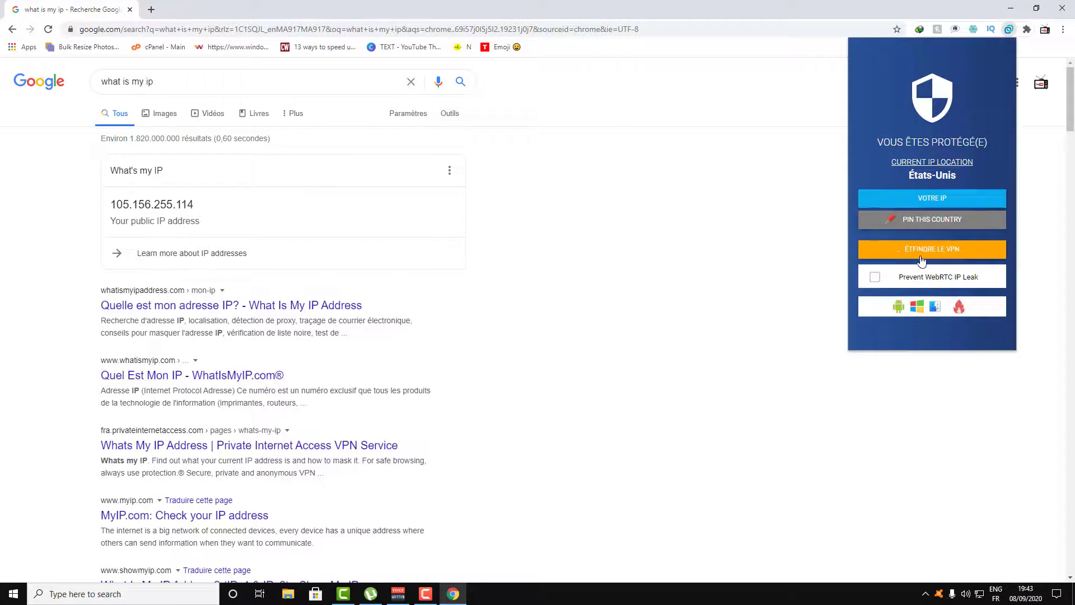
{"action": "left_click", "coordinate": [205, 83]}
Step: Rerun the IP search to reveal the new address 102.129.224.2
{"action": "key", "text": "Return"}
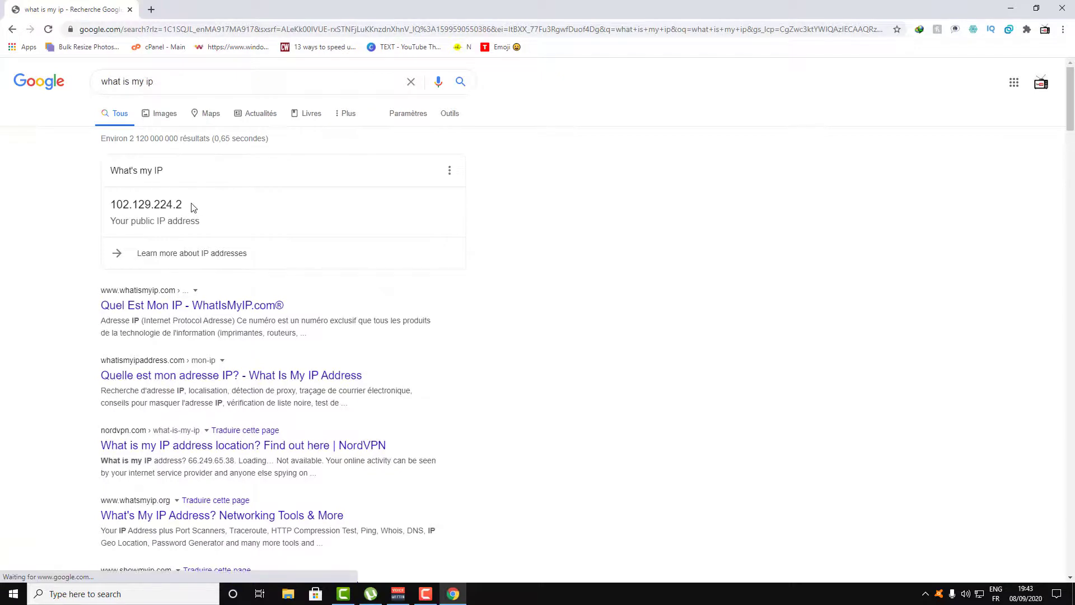
{"action": "left_click_drag", "start_coordinate": [192, 208], "coordinate": [90, 212]}
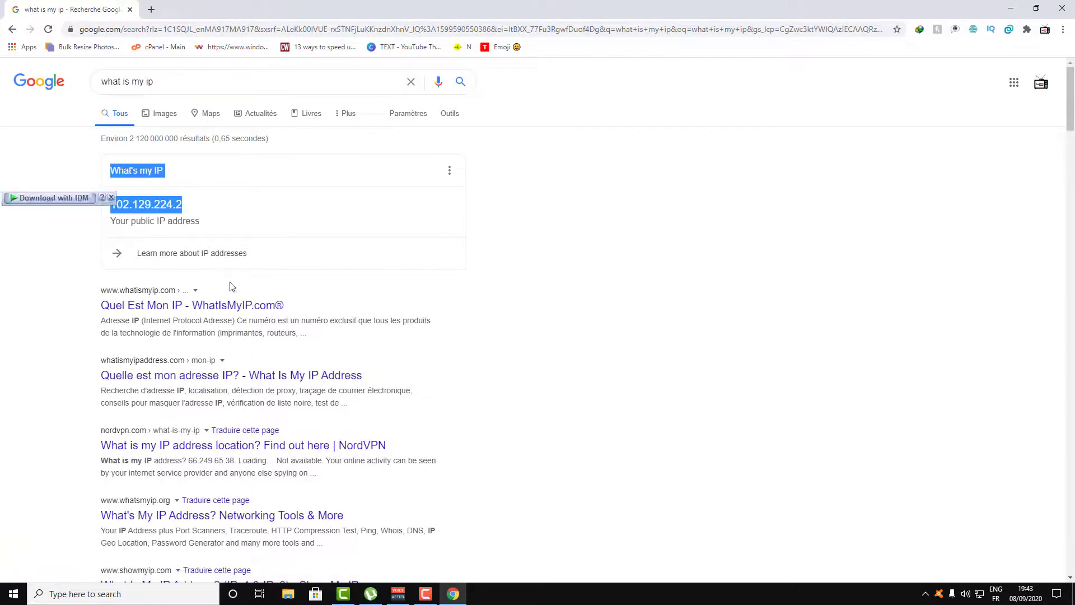
{"action": "left_click", "coordinate": [207, 207]}
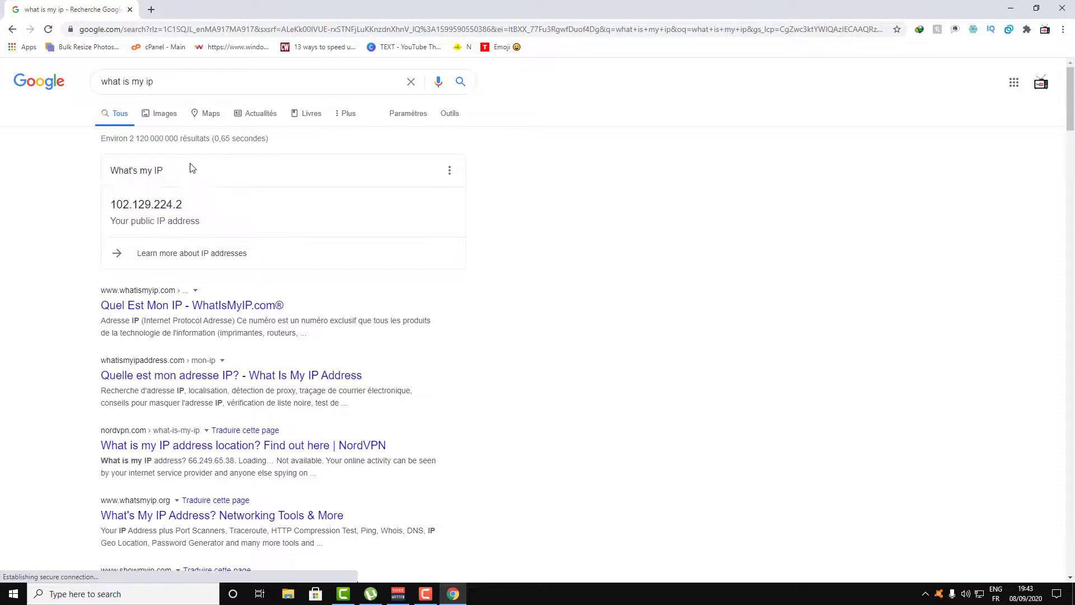
Step: Search 'what is my ip location', then 'what is mylocation' to see Los Angeles, California
{"action": "left_click", "coordinate": [183, 83]}
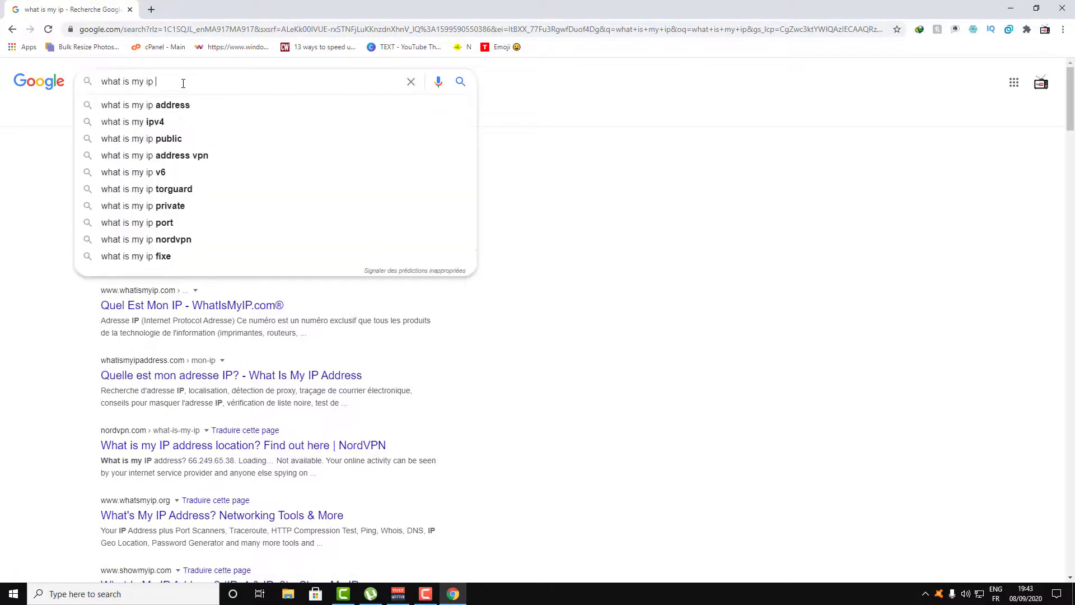
{"action": "type", "text": "locati"}
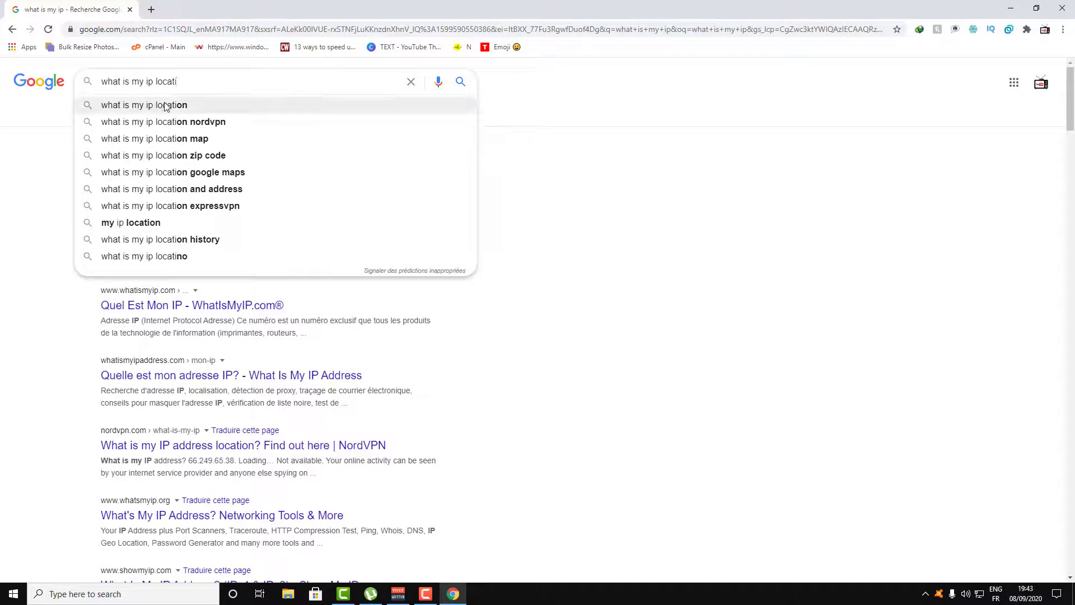
{"action": "left_click", "coordinate": [167, 105]}
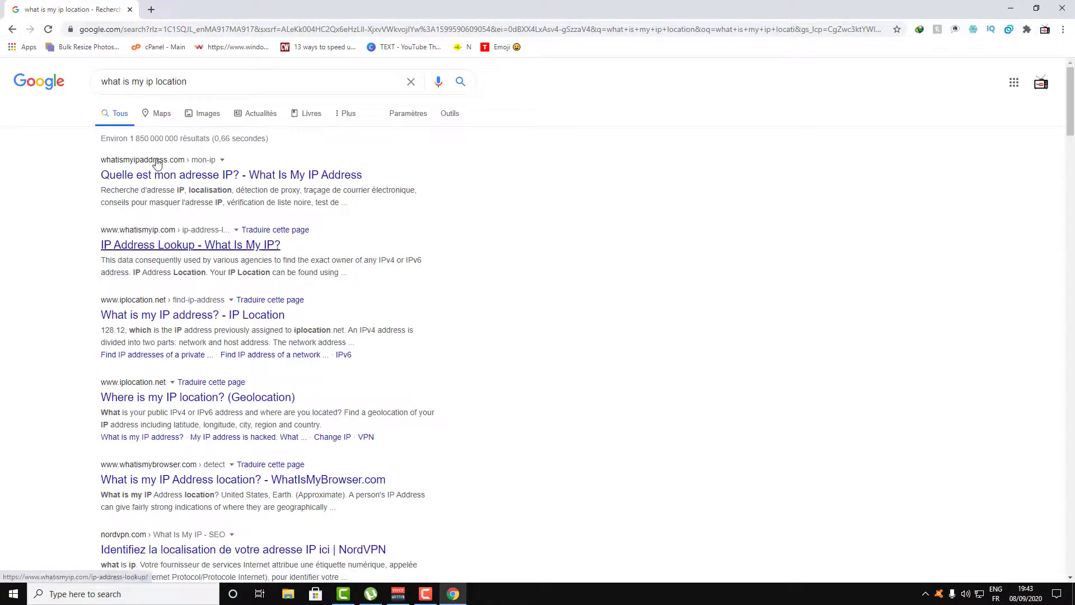
{"action": "left_click_drag", "start_coordinate": [144, 82], "coordinate": [156, 82]}
{"action": "key", "text": "BackSpace"}
{"action": "key", "text": "Return"}
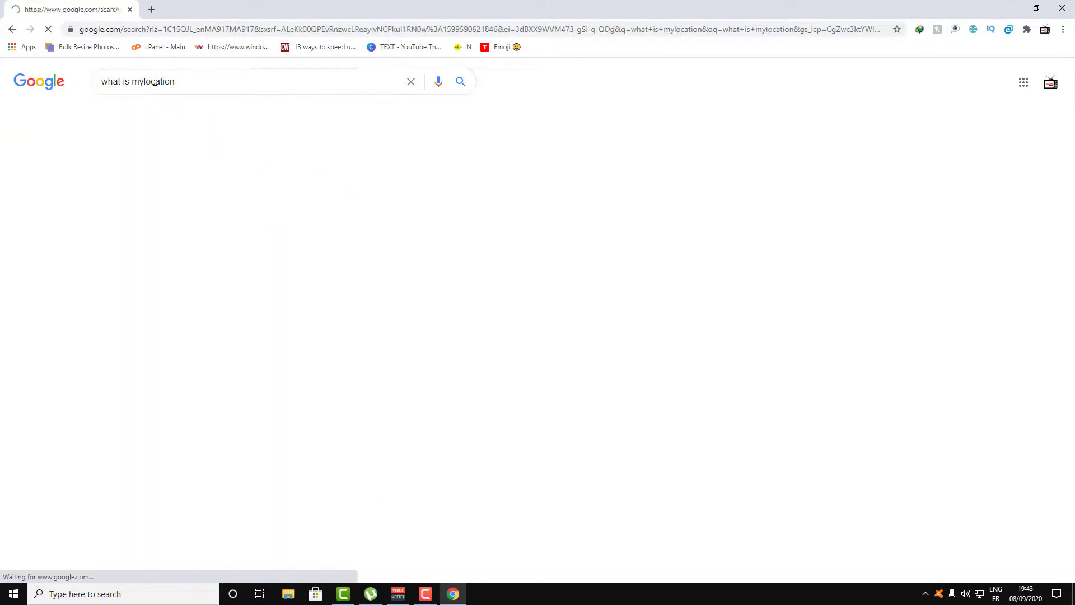